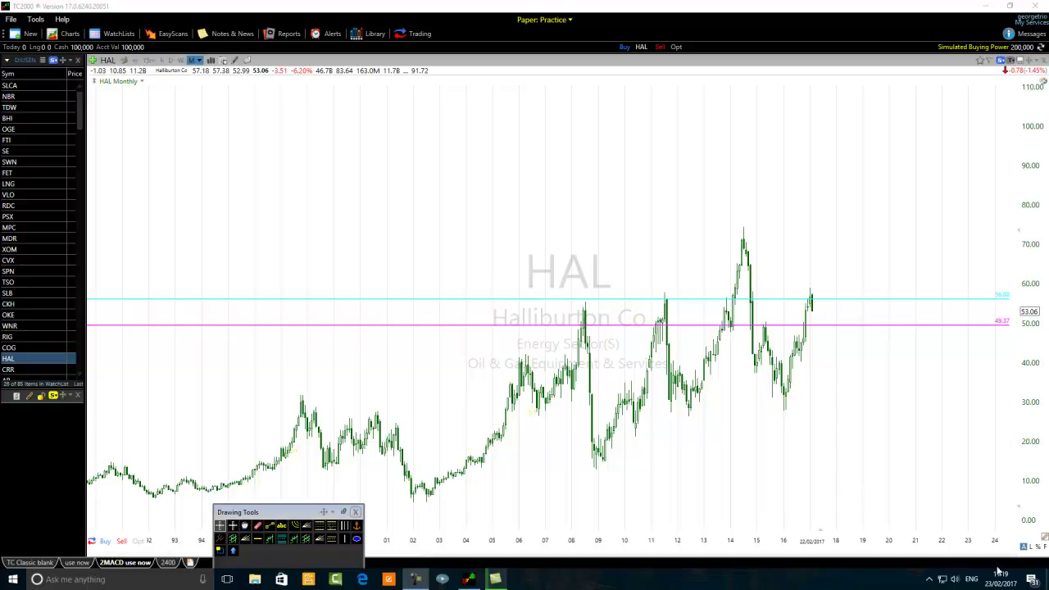
# Examine the long-term price swings on the HAL monthly chart around the two horizontal levels.
pyautogui.scroll(4, 578, 441)
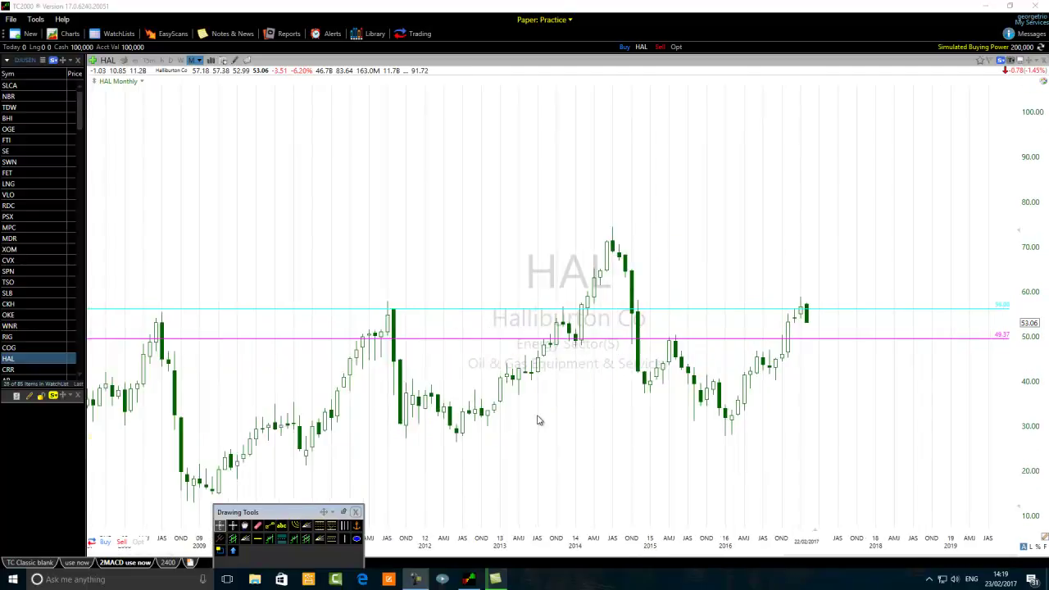
pyautogui.scroll(-2, 541, 421)
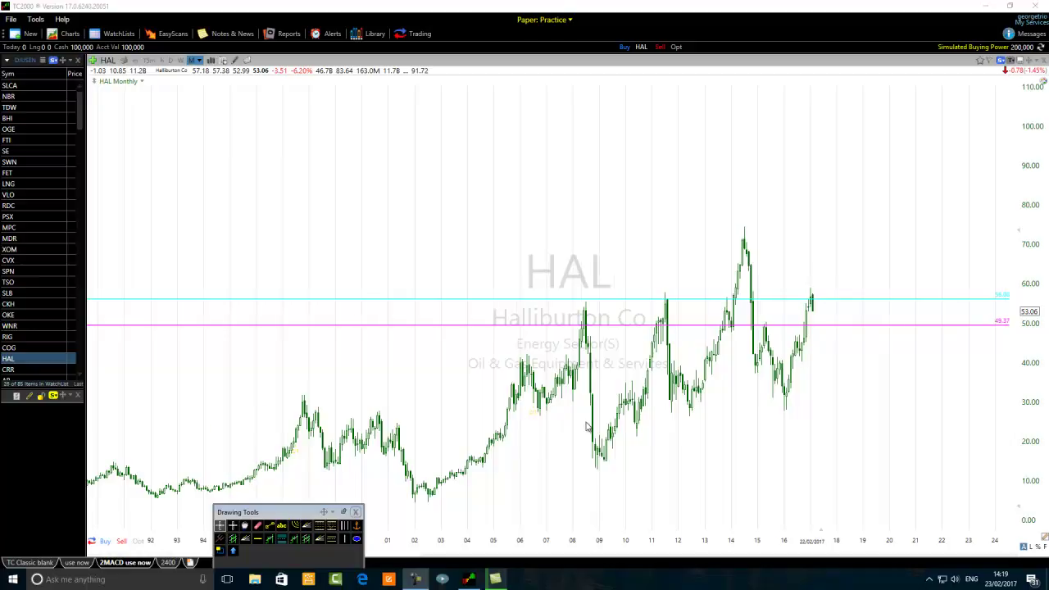
pyautogui.scroll(1, 585, 425)
pyautogui.scroll(1, 639, 422)
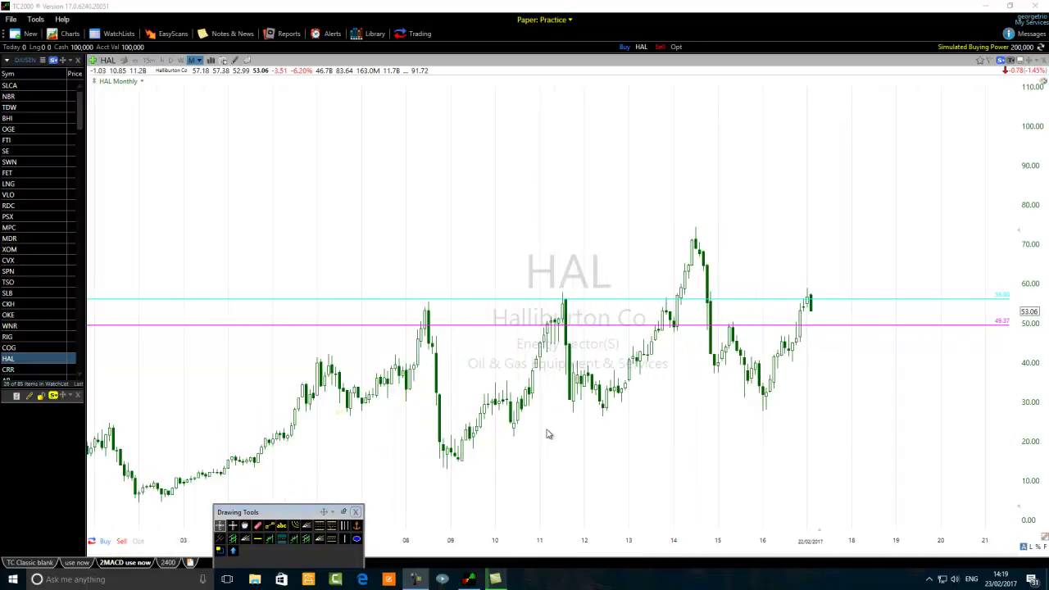
pyautogui.scroll(2, 549, 435)
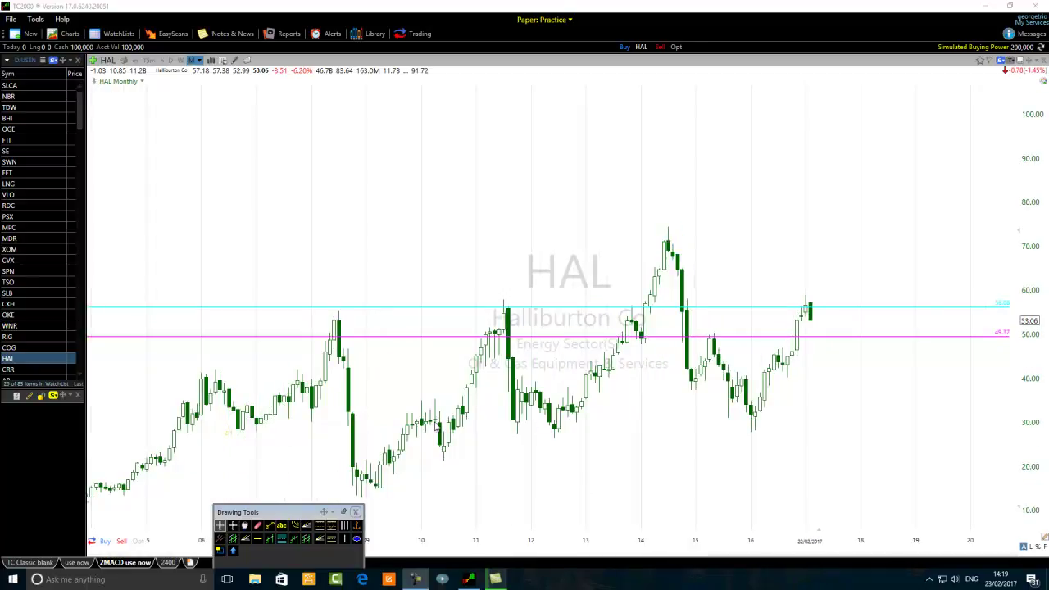
pyautogui.scroll(-2, 437, 422)
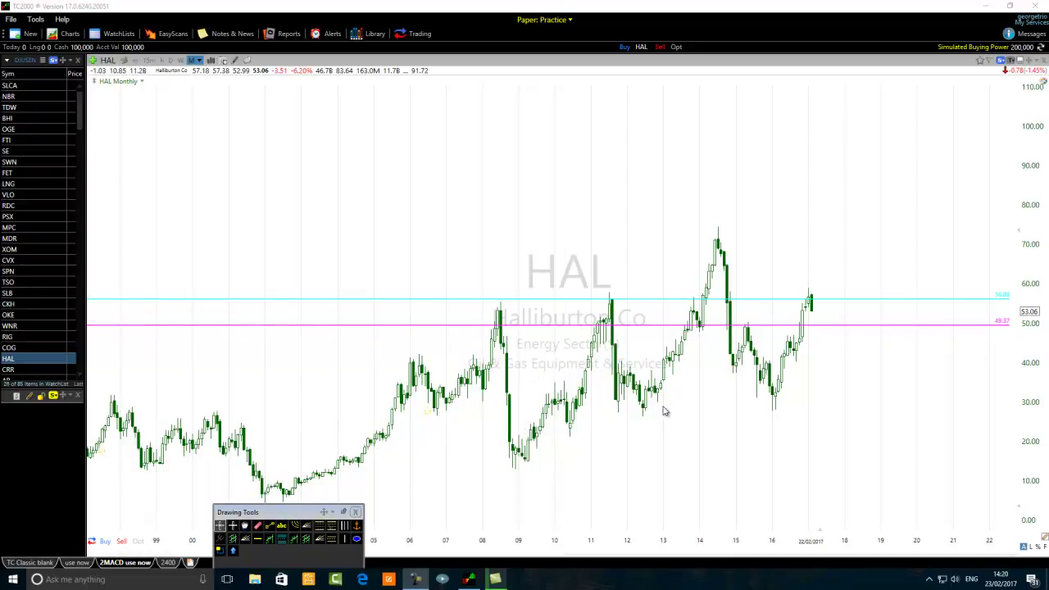
pyautogui.scroll(-1, 456, 422)
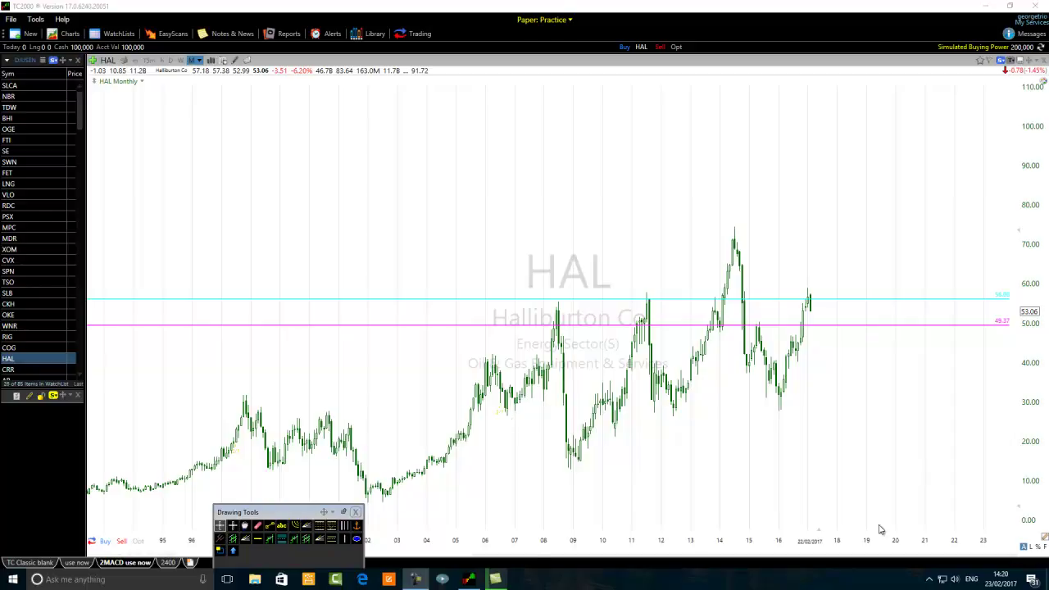
# Draw two parallel rising trend lines in the empty area above the 1997–2007 prices.
pyautogui.click(270, 525)
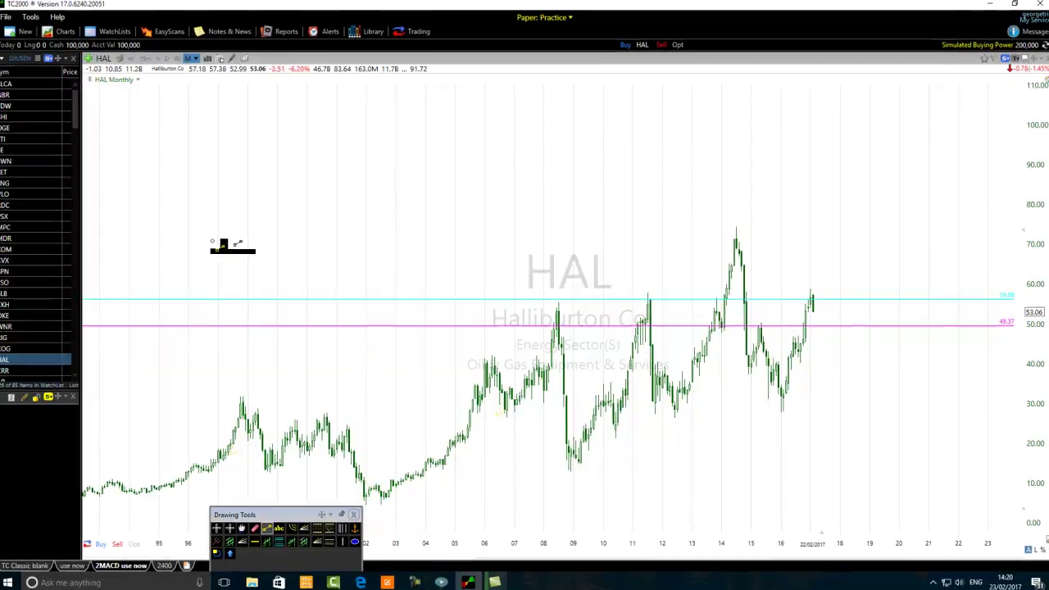
pyautogui.moveTo(213, 240); pyautogui.dragTo(470, 118)
pyautogui.moveTo(434, 51); pyautogui.dragTo(423, 55)
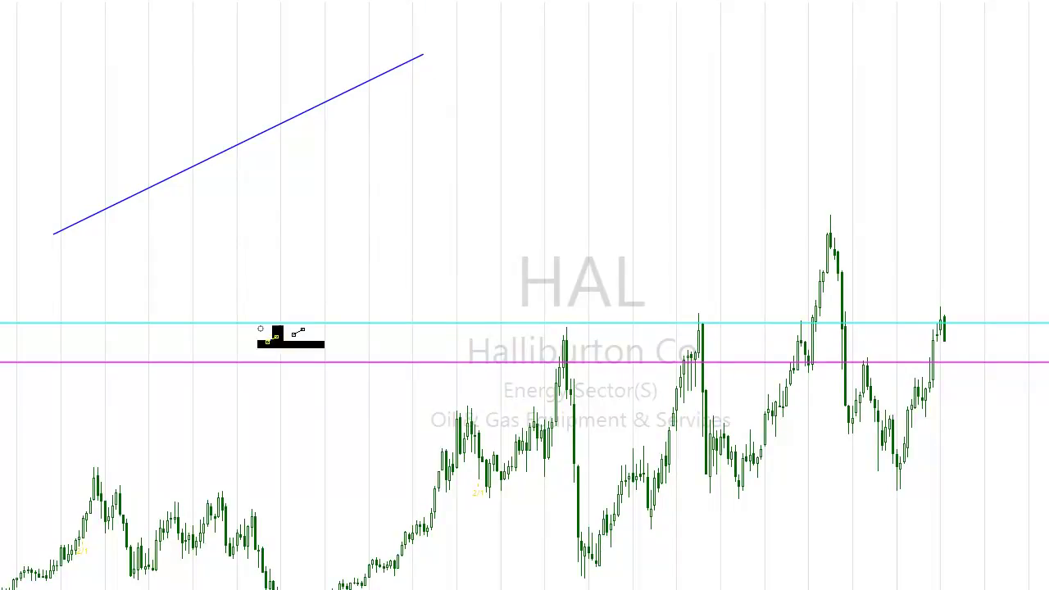
pyautogui.moveTo(120, 285); pyautogui.dragTo(500, 108)
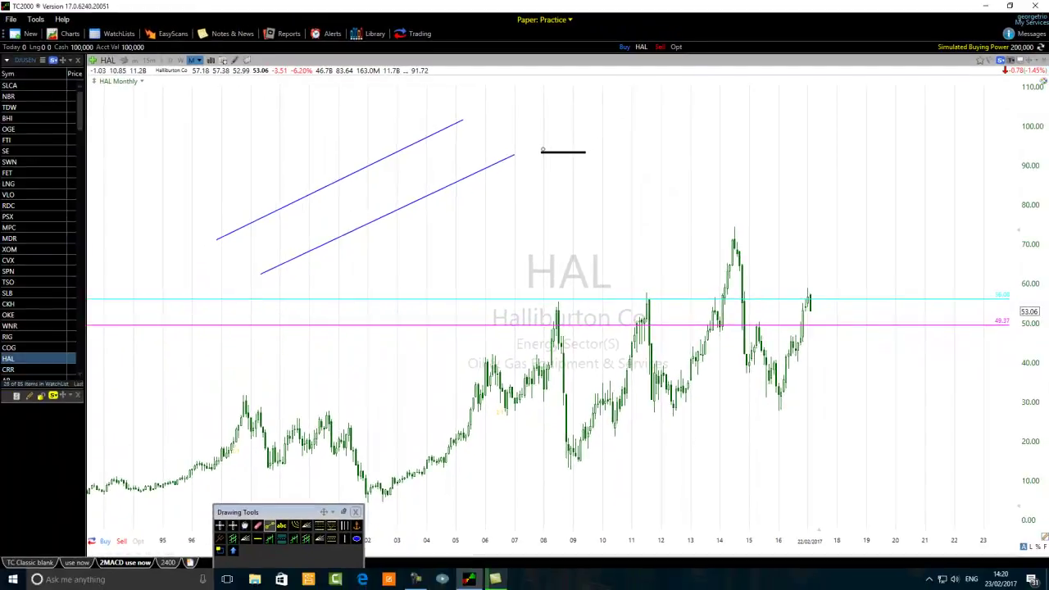
# Draw two parallel falling trend lines above the 2008–2015 prices.
pyautogui.moveTo(544, 148); pyautogui.dragTo(714, 252)
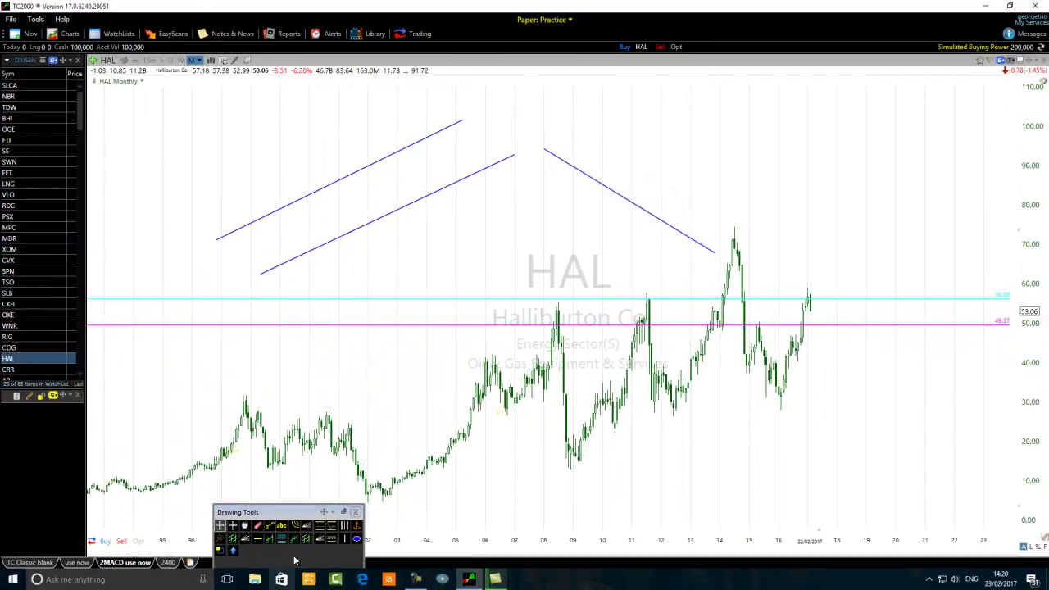
pyautogui.click(272, 528)
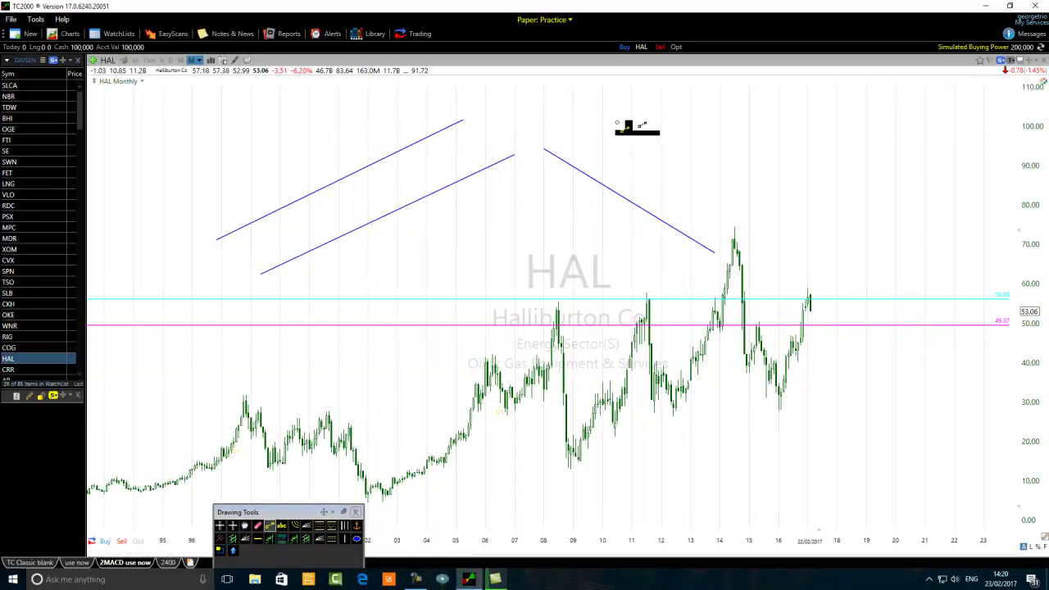
pyautogui.moveTo(598, 114); pyautogui.dragTo(765, 224)
# Draw two steep parallel rising trend lines in the empty area beyond 2018.
pyautogui.click(269, 527)
pyautogui.moveTo(849, 234); pyautogui.dragTo(973, 101)
pyautogui.click(271, 526)
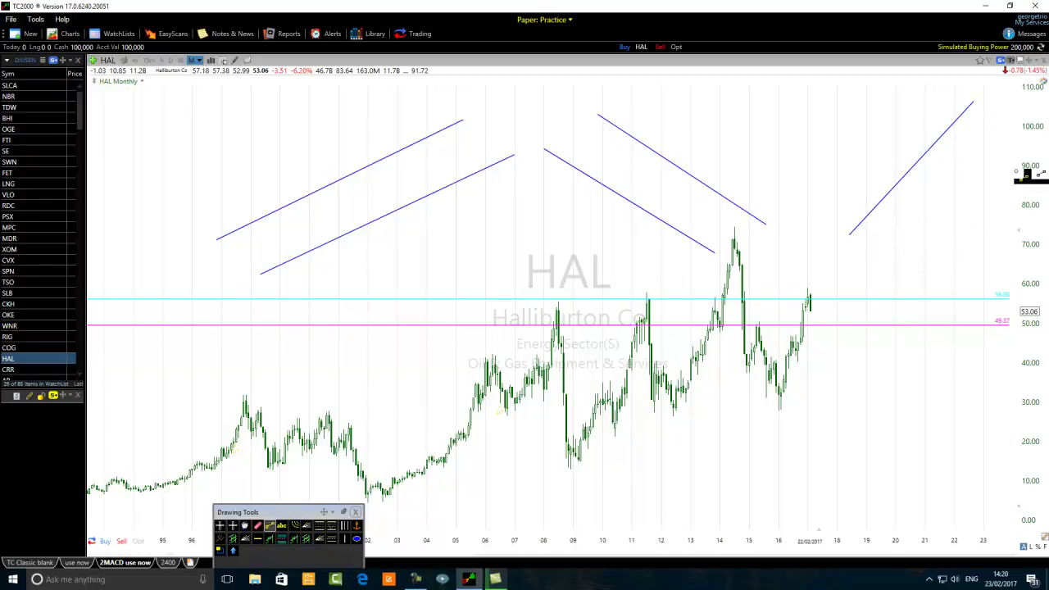
pyautogui.moveTo(1004, 136)
pyautogui.mouseDown()
pyautogui.moveTo(914, 252)
pyautogui.moveTo(896, 258)
pyautogui.mouseUp()
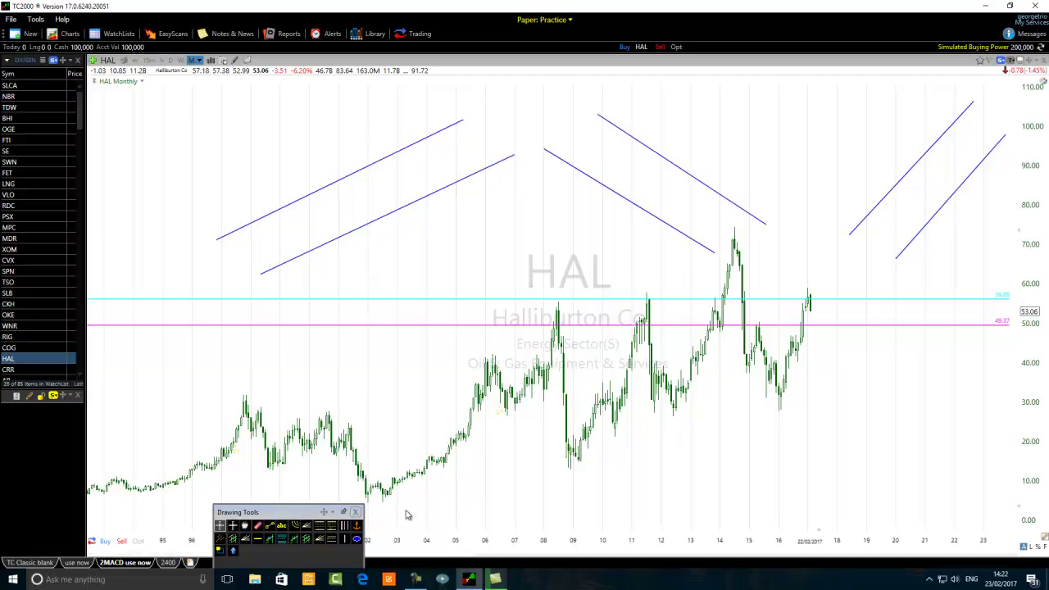
# Draw three filled ellipses between the rising and falling example lines, arranged as a peak with a lower one on each side.
pyautogui.click(357, 538)
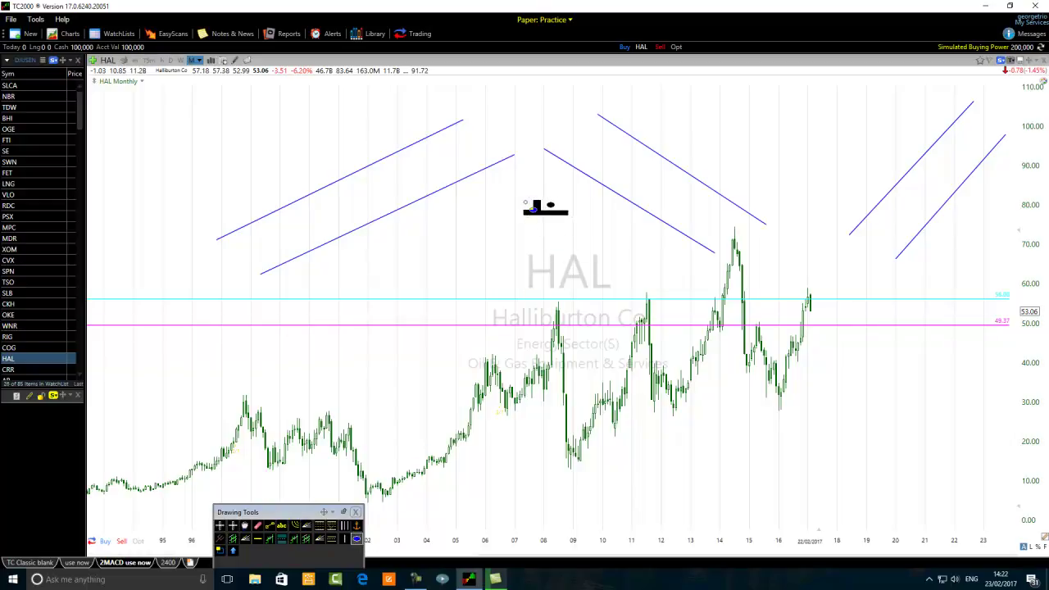
pyautogui.moveTo(528, 189); pyautogui.dragTo(393, 303)
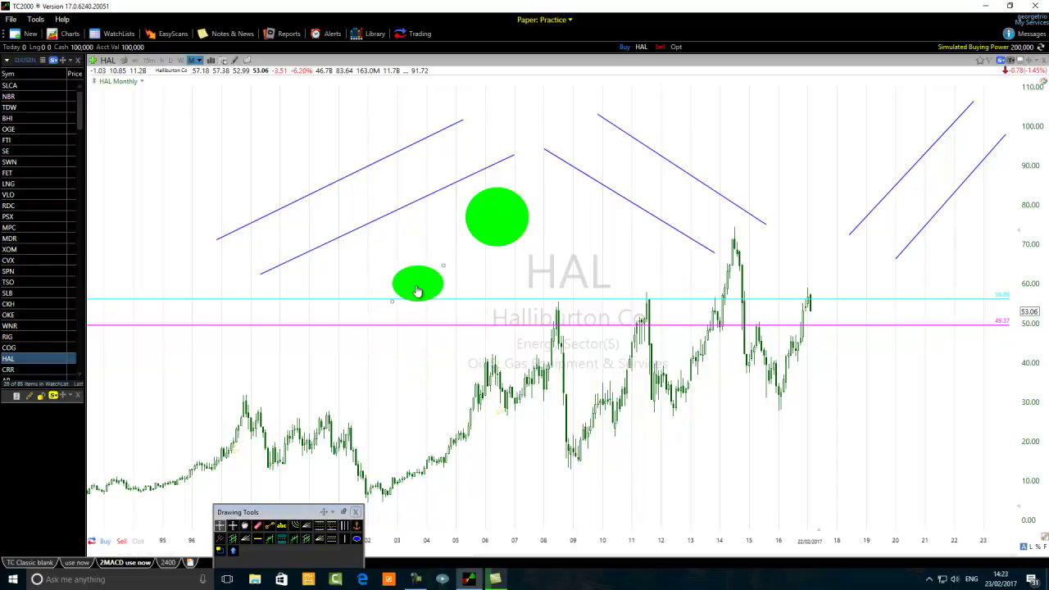
pyautogui.click(357, 541)
pyautogui.moveTo(611, 250)
pyautogui.mouseDown()
pyautogui.moveTo(551, 301)
pyautogui.moveTo(596, 279)
pyautogui.moveTo(648, 284)
pyautogui.moveTo(574, 275)
pyautogui.moveTo(591, 278)
pyautogui.mouseUp()
# Erase the three green ellipses from the chart.
pyautogui.click(257, 525)
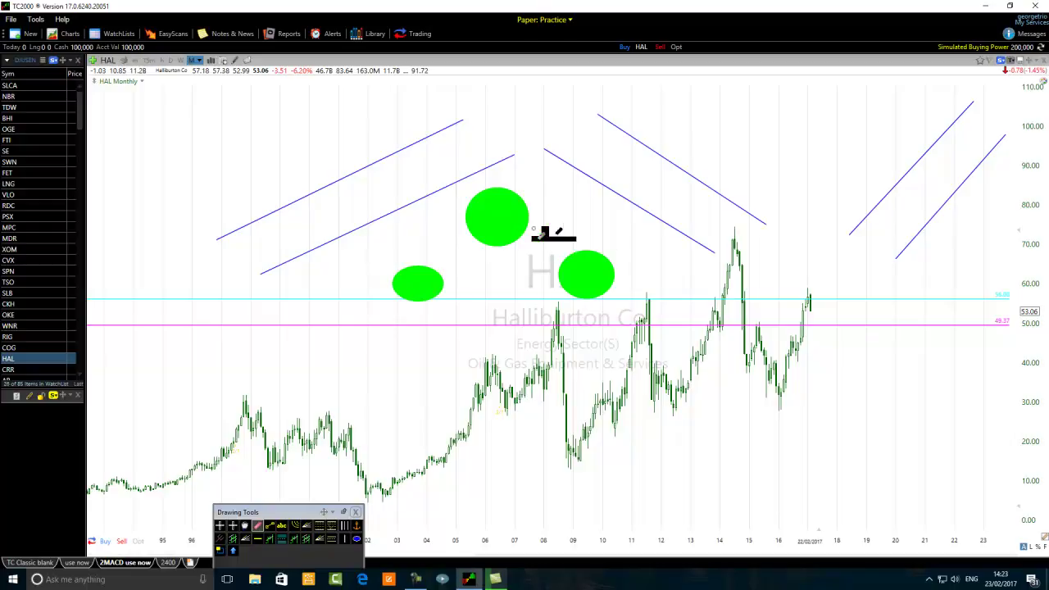
pyautogui.click(502, 218)
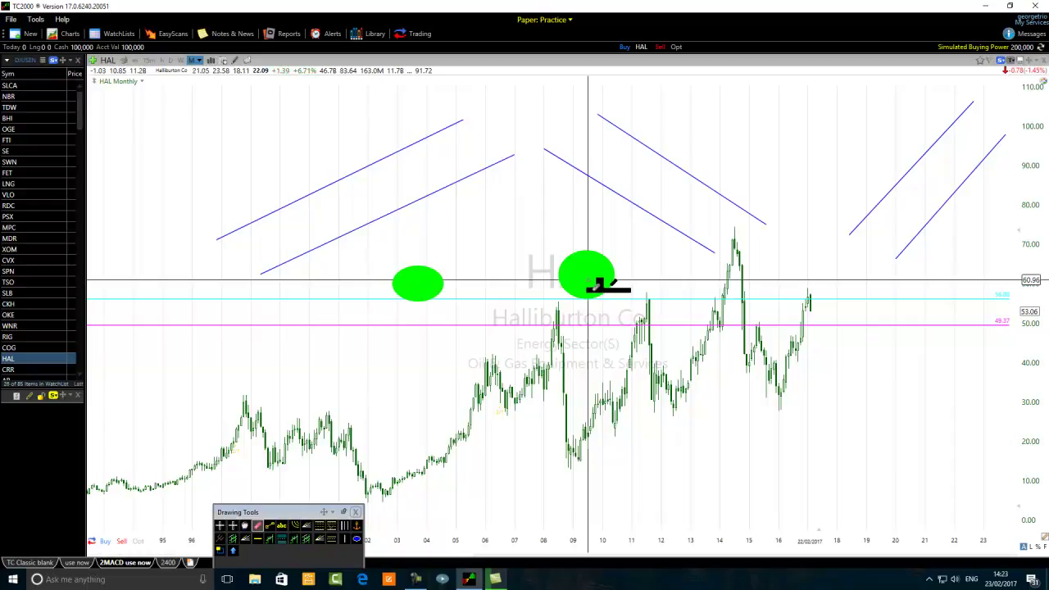
pyautogui.click(599, 277)
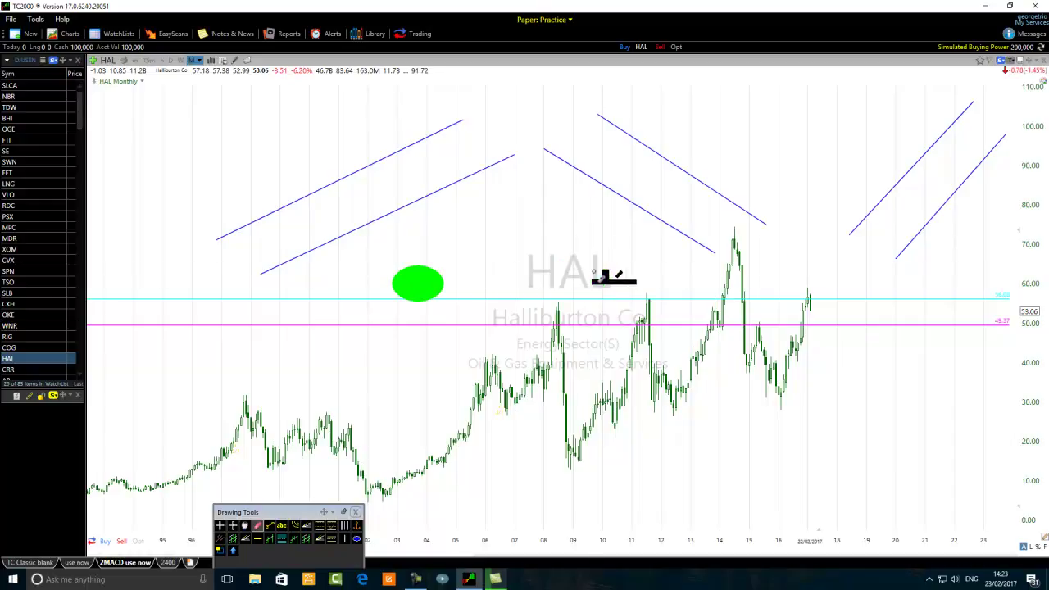
pyautogui.click(418, 286)
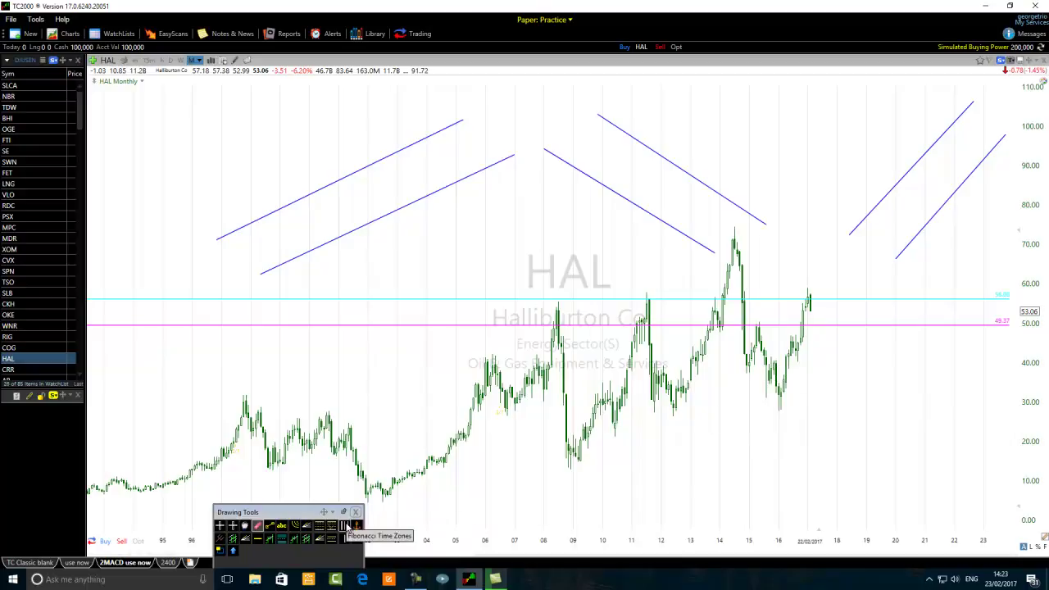
# Draw a rising channel with one trend line from the late-2008 low and another through the 2008 and 2014 highs, both extending past 2023.
pyautogui.click(269, 527)
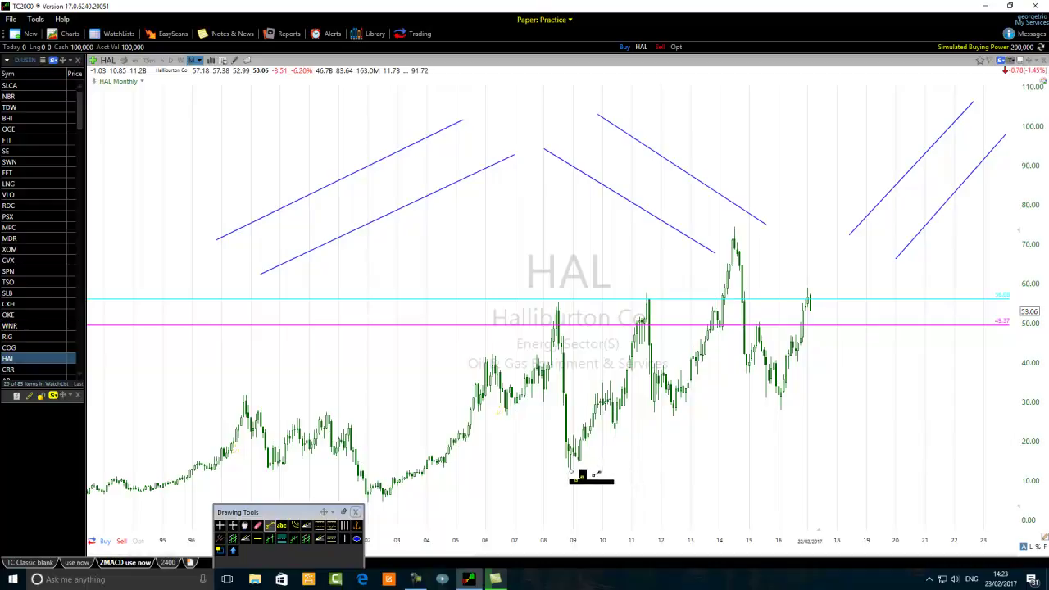
pyautogui.moveTo(570, 468)
pyautogui.mouseDown()
pyautogui.moveTo(745, 409)
pyautogui.moveTo(1046, 274)
pyautogui.mouseUp()
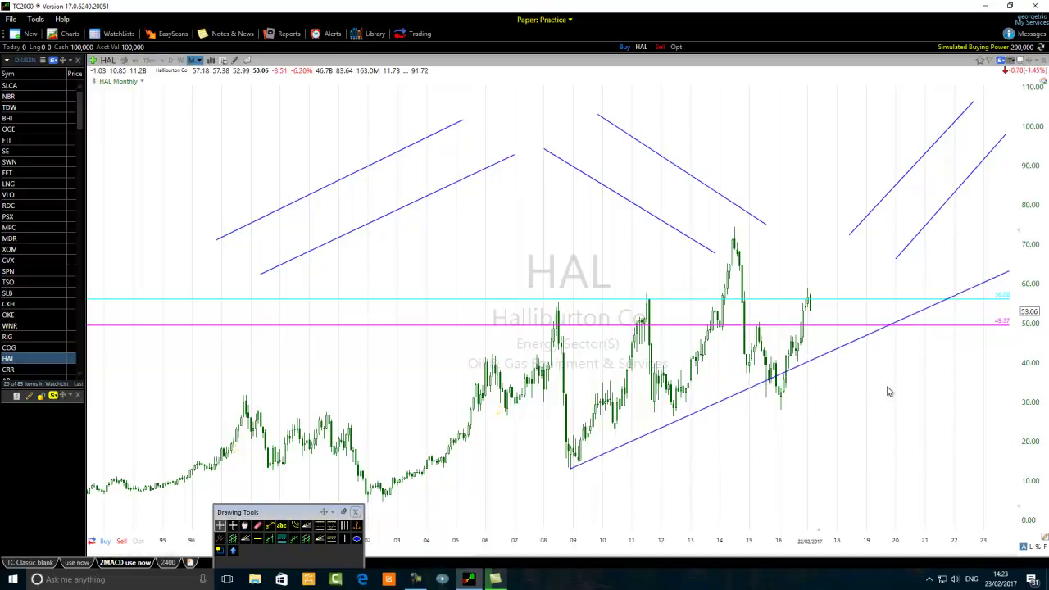
pyautogui.click(270, 527)
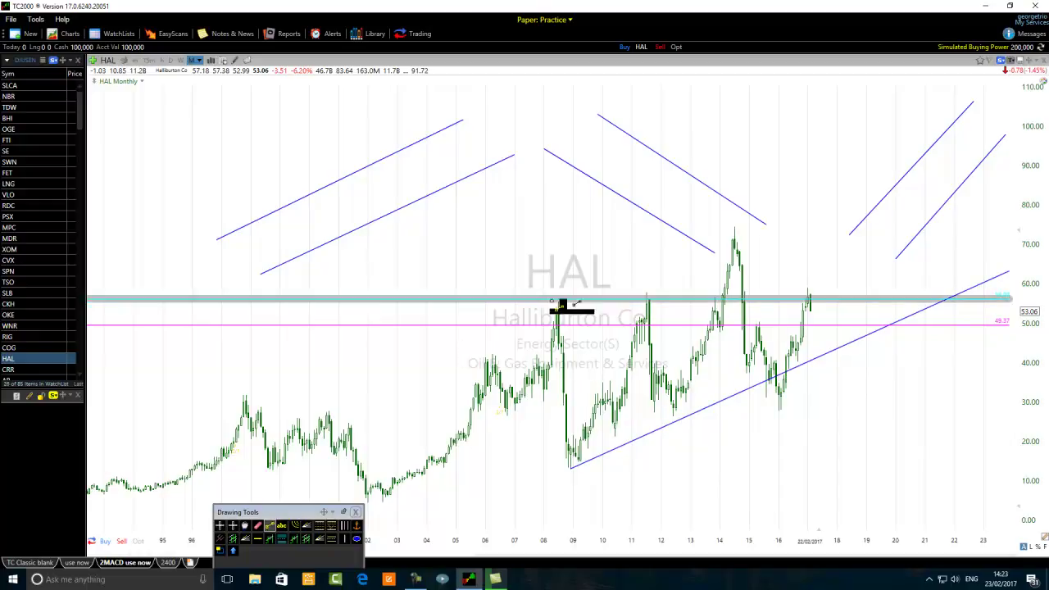
pyautogui.moveTo(537, 313)
pyautogui.mouseDown()
pyautogui.moveTo(601, 302)
pyautogui.moveTo(849, 201)
pyautogui.moveTo(1027, 112)
pyautogui.moveTo(1010, 108)
pyautogui.mouseUp()
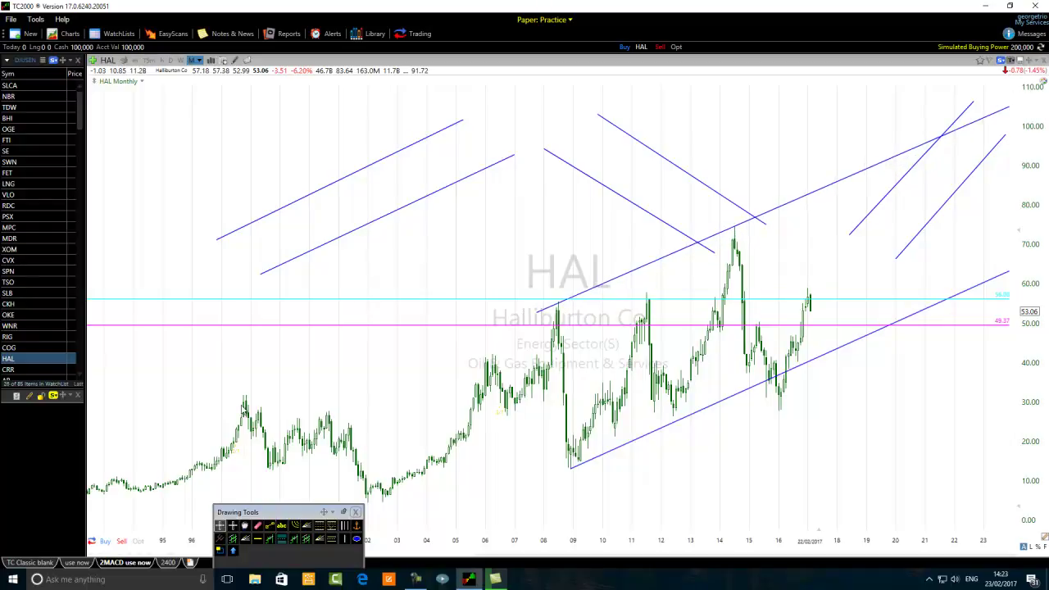
# Erase the six example trend lines, keeping only the two channel lines along the prices.
pyautogui.click(257, 526)
pyautogui.click(625, 198)
pyautogui.click(682, 171)
pyautogui.click(412, 210)
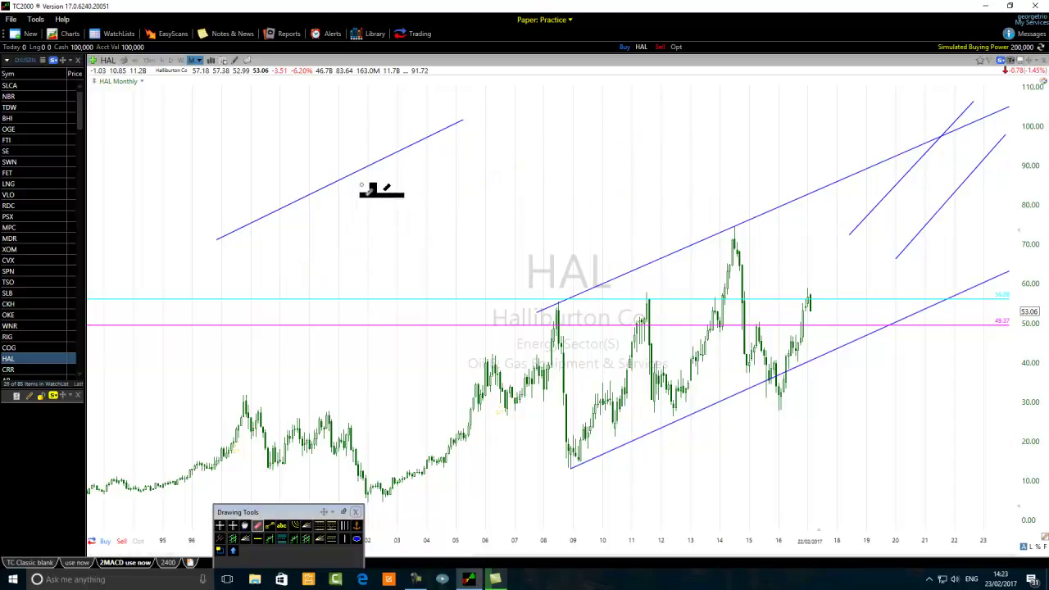
pyautogui.click(363, 169)
pyautogui.click(904, 173)
pyautogui.click(957, 191)
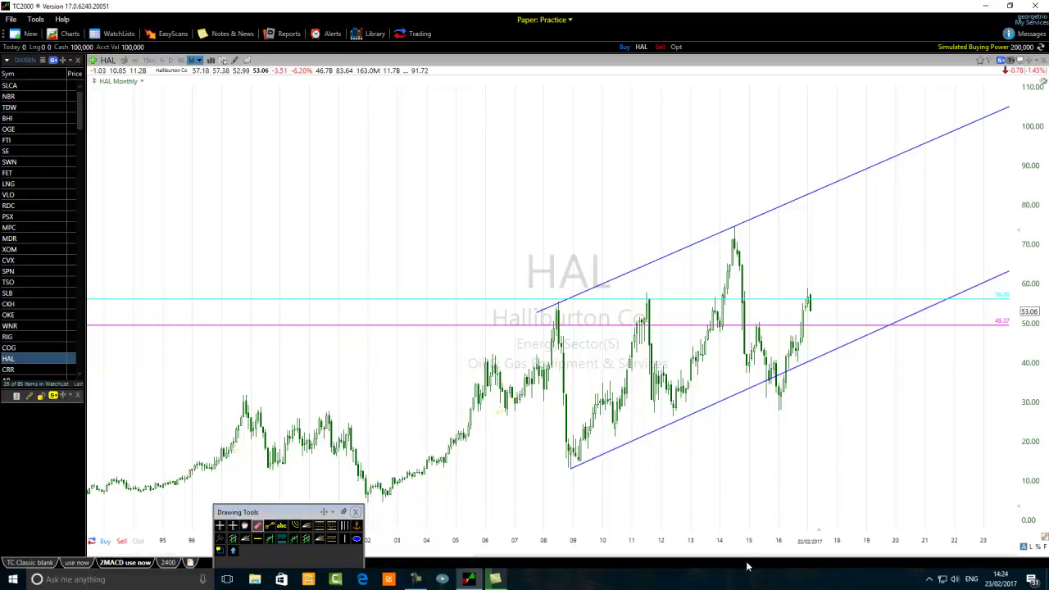
# Draw a middle trend line between the channel lines and adjust its ends so it runs parallel through the channel.
pyautogui.click(269, 525)
pyautogui.moveTo(531, 408)
pyautogui.mouseDown()
pyautogui.moveTo(996, 184)
pyautogui.moveTo(996, 207)
pyautogui.mouseUp()
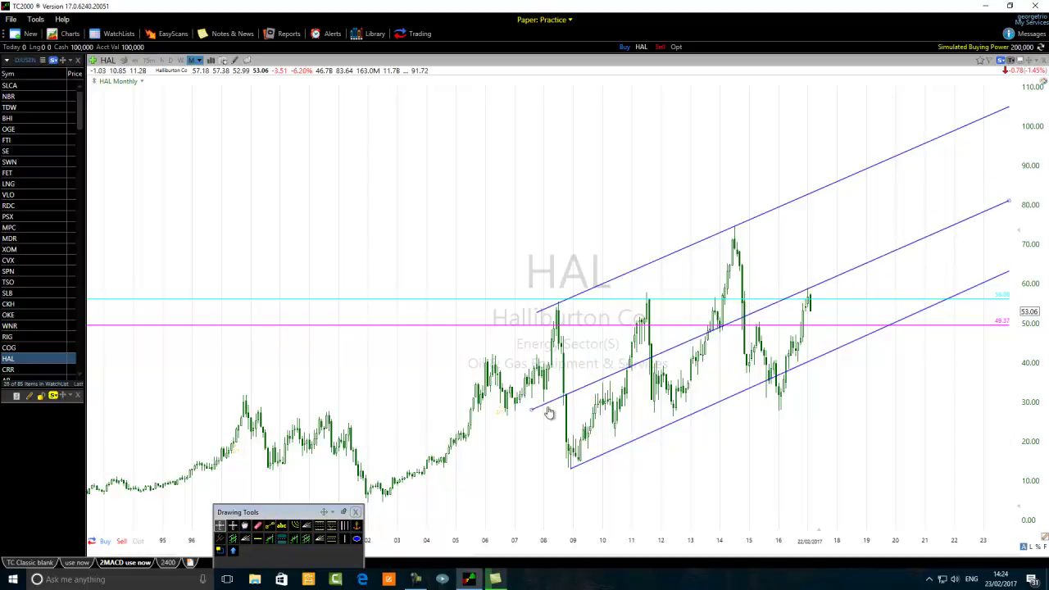
pyautogui.moveTo(535, 413); pyautogui.dragTo(528, 386)
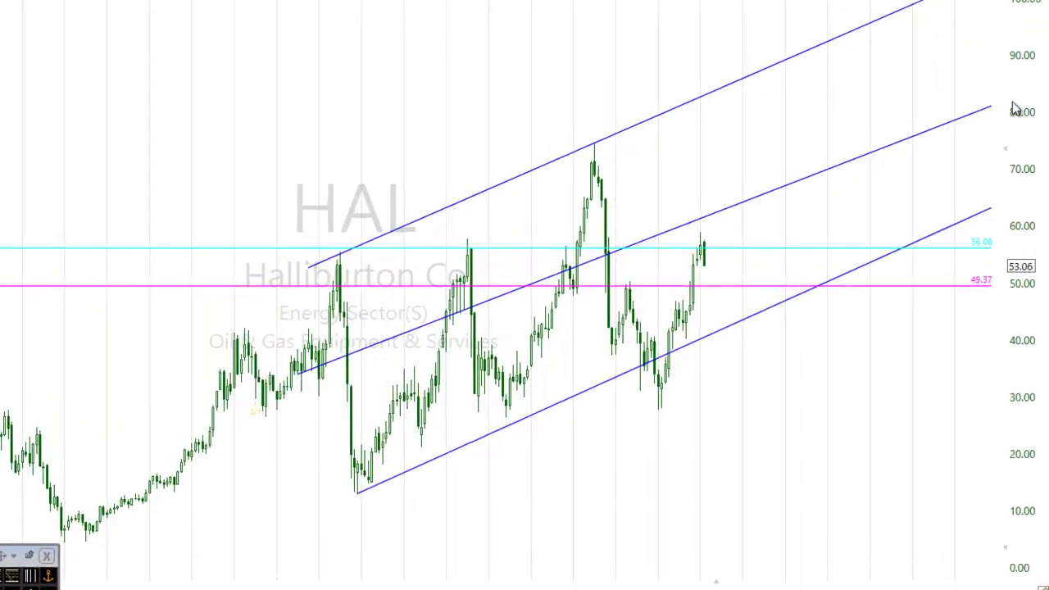
pyautogui.moveTo(990, 109); pyautogui.dragTo(1034, 85)
pyautogui.moveTo(267, 378); pyautogui.dragTo(281, 405)
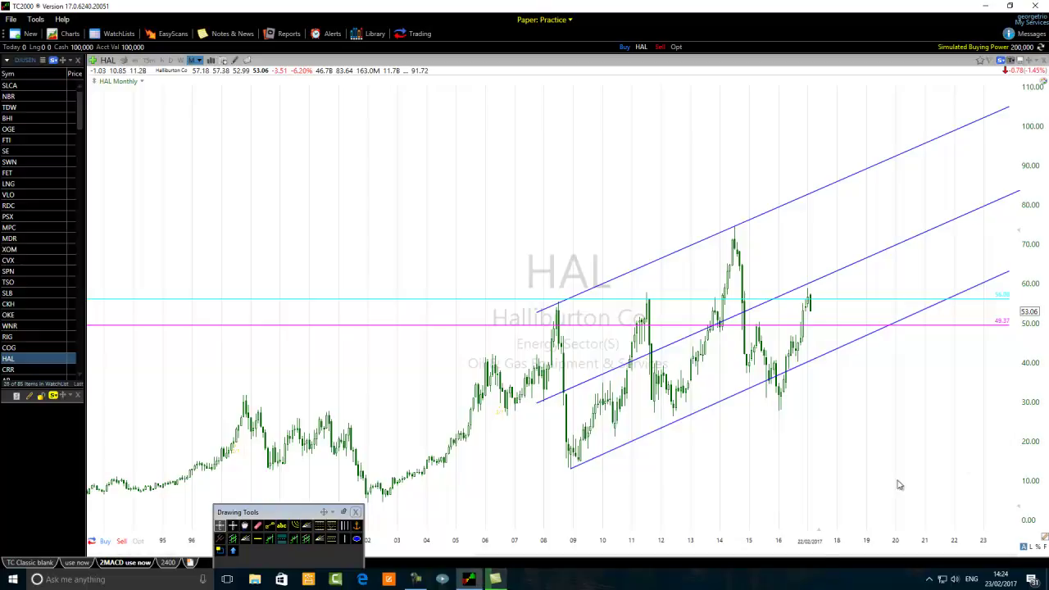
# Change the color of the upper channel trend line to red.
pyautogui.rightClick(811, 201)
pyautogui.click(840, 203)
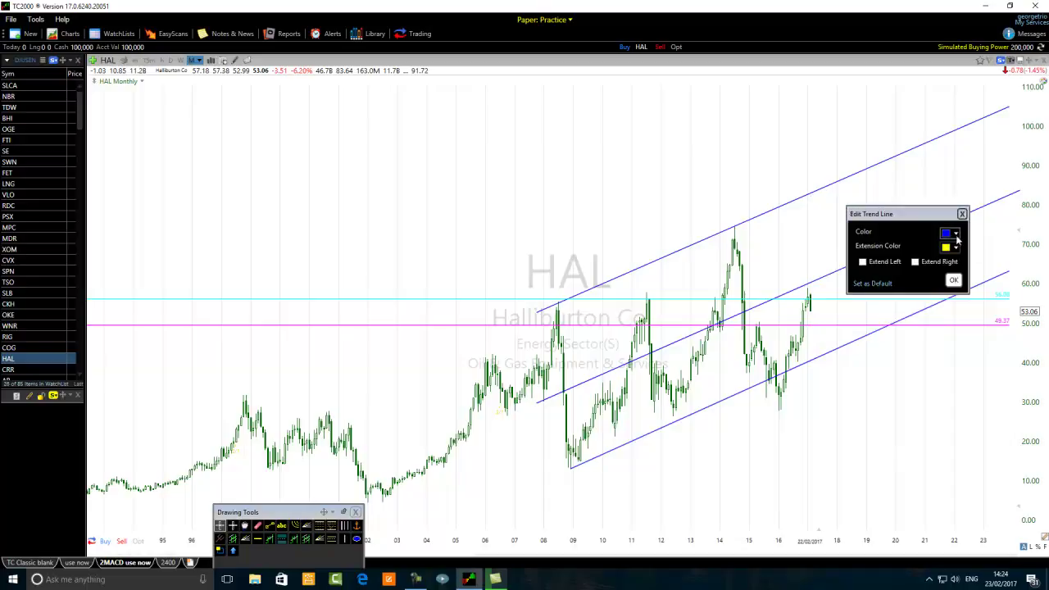
pyautogui.click(950, 236)
pyautogui.click(960, 302)
pyautogui.click(953, 281)
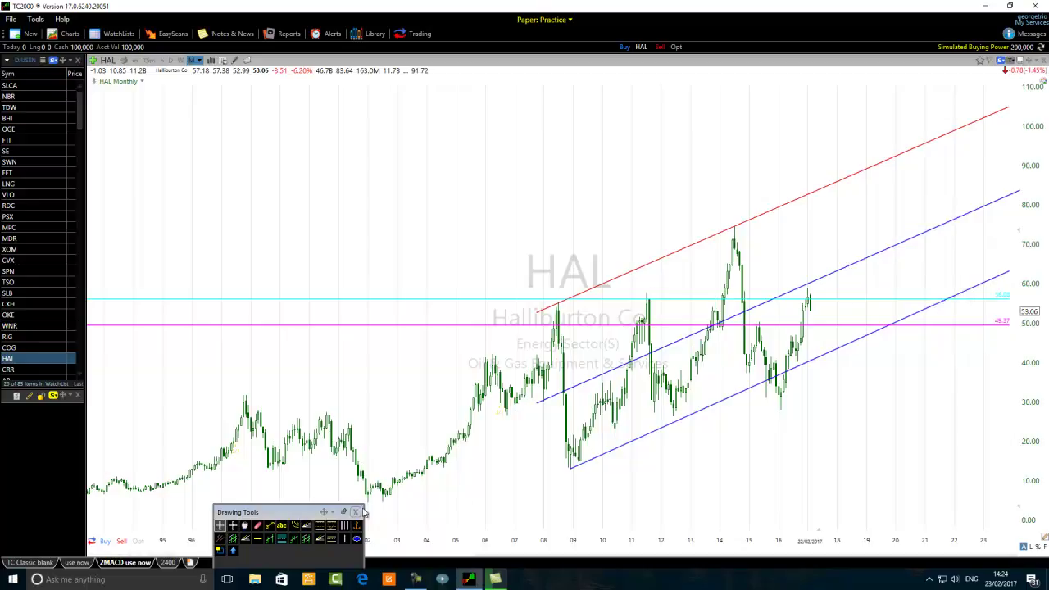
# Place a small filled ellipse marker above the 2014 peak where it touches the red trend line.
pyautogui.click(357, 539)
pyautogui.click(358, 540)
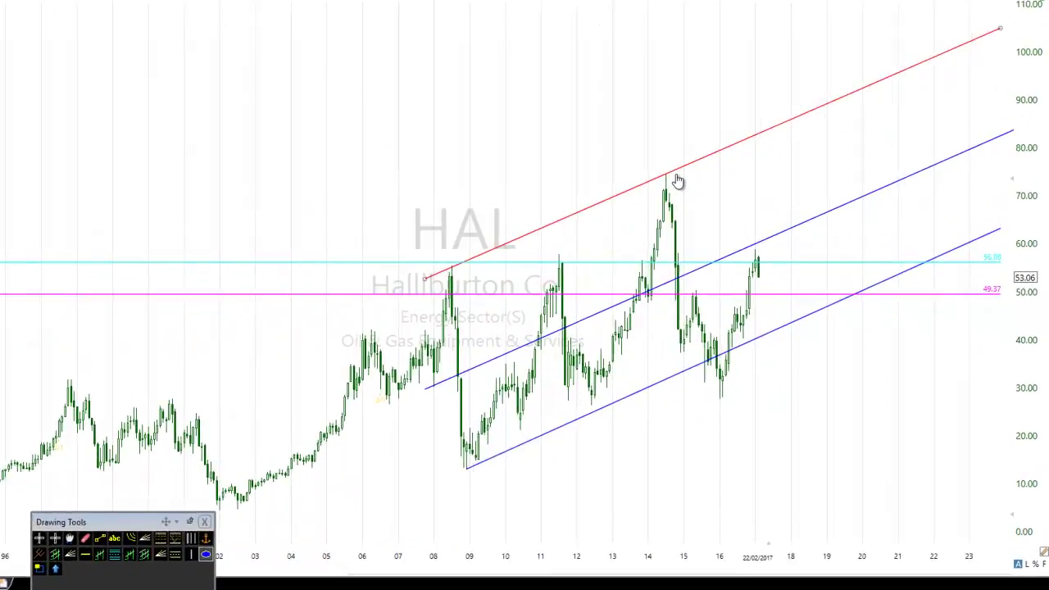
pyautogui.moveTo(688, 129); pyautogui.dragTo(646, 169)
pyautogui.moveTo(553, 104); pyautogui.dragTo(558, 100)
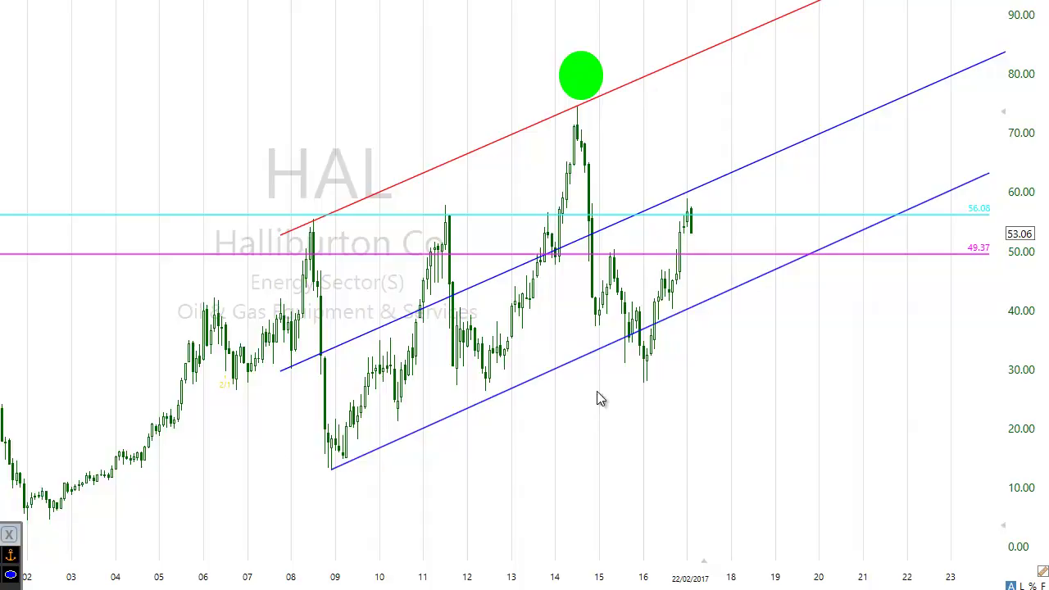
# Change the color of the lower channel trend line to bright green.
pyautogui.rightClick(555, 382)
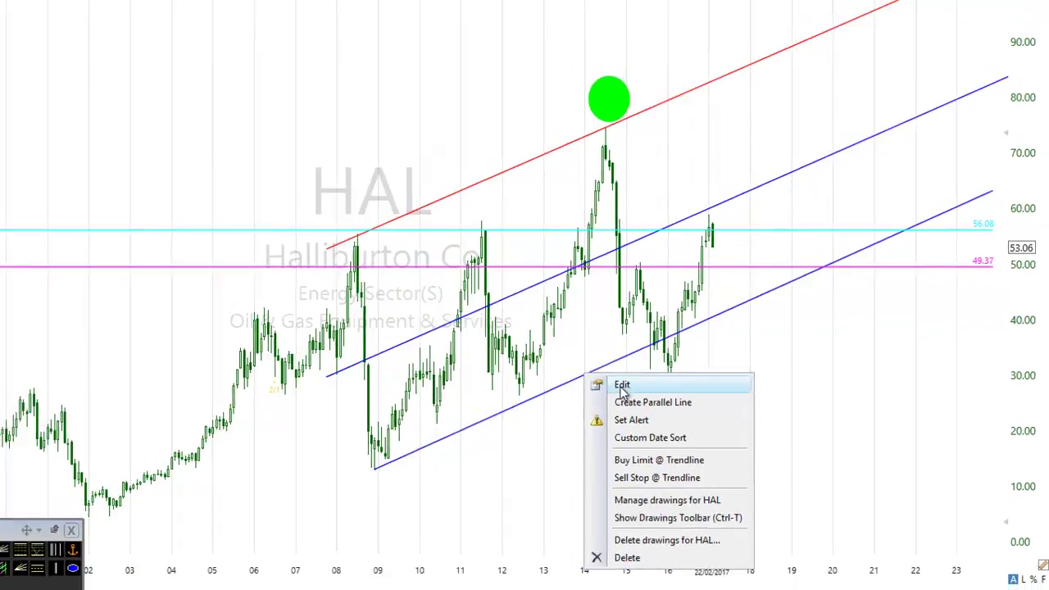
pyautogui.click(622, 385)
pyautogui.click(850, 438)
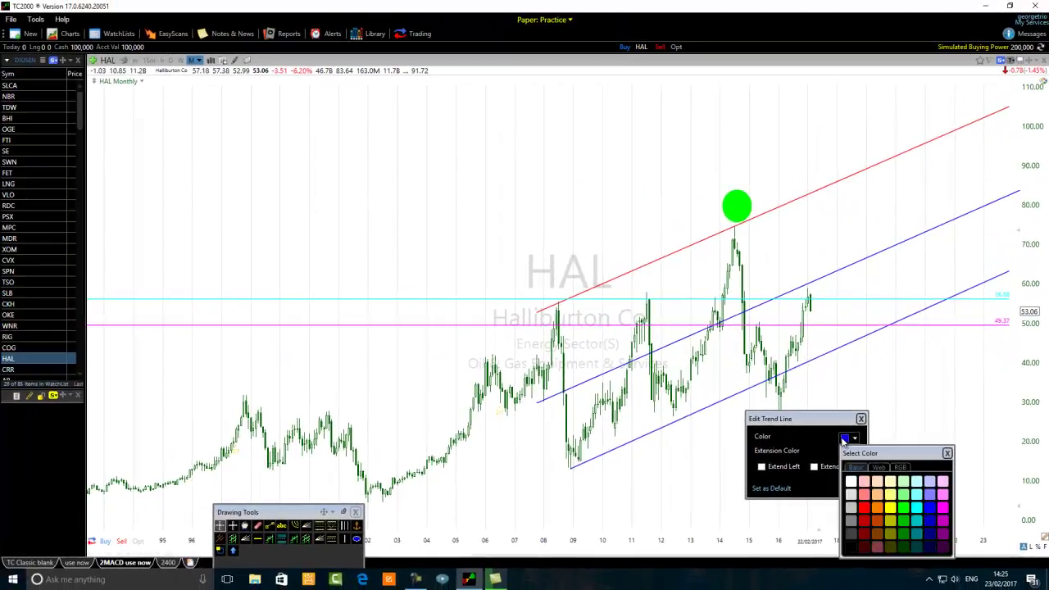
pyautogui.click(902, 508)
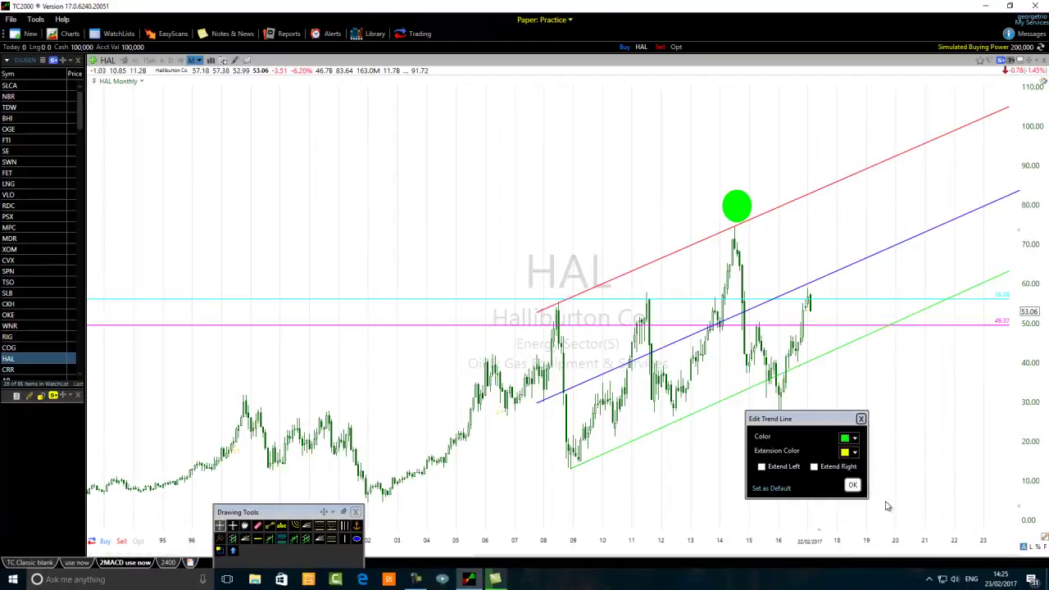
pyautogui.click(853, 484)
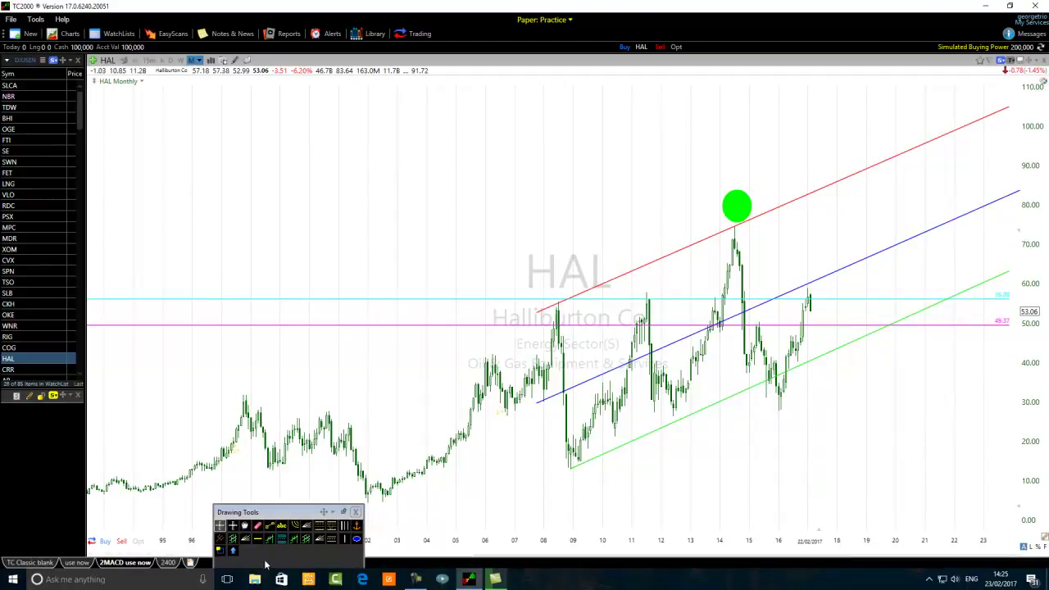
# Place filled ellipse markers just below the green trend line at the 2012 low and at the early 2016 low.
pyautogui.click(357, 540)
pyautogui.moveTo(701, 420); pyautogui.dragTo(662, 447)
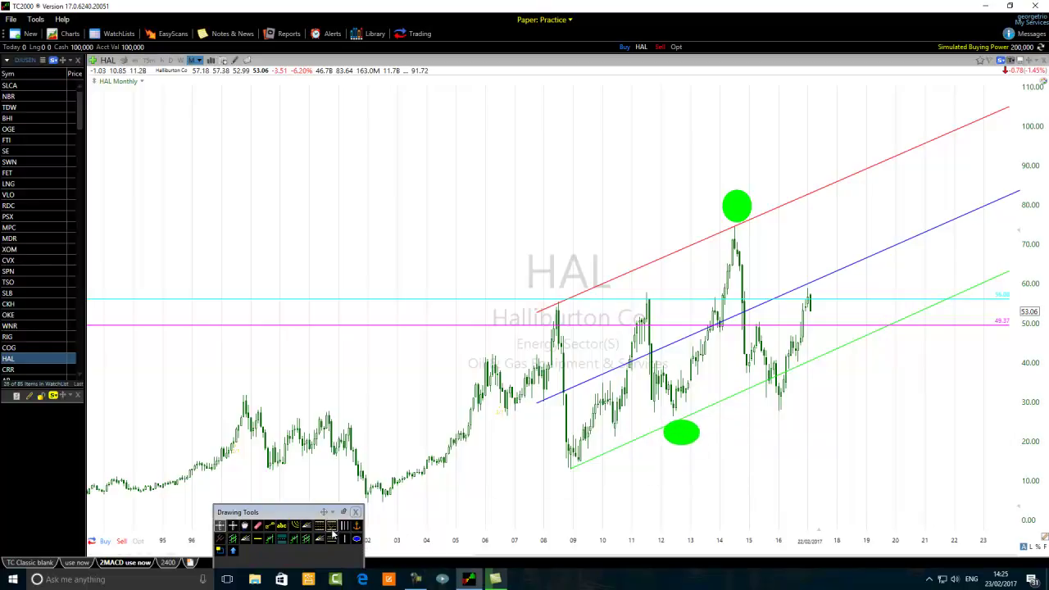
pyautogui.click(357, 540)
pyautogui.moveTo(808, 376); pyautogui.dragTo(752, 411)
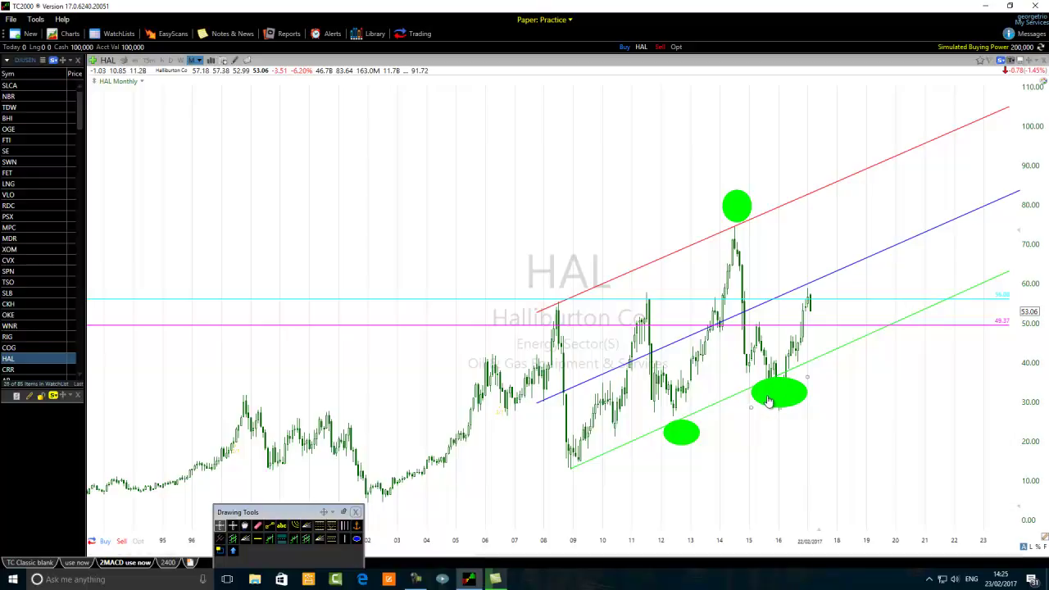
pyautogui.moveTo(768, 401)
# Place a filled ellipse marker above the early 2017 peak where it reaches the blue middle trend line.
pyautogui.scroll(1, 770, 502)
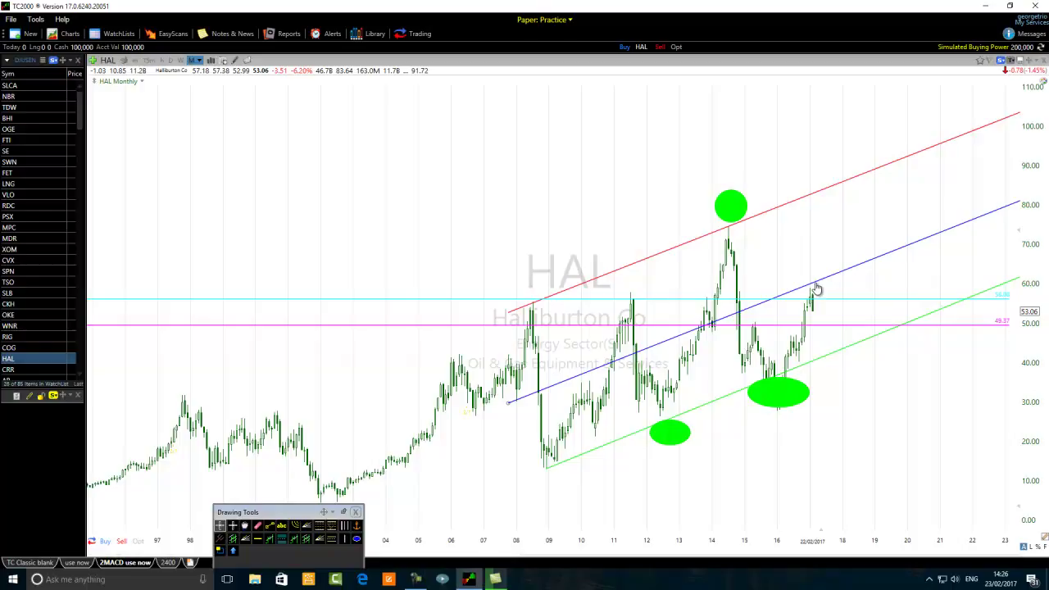
pyautogui.scroll(2, 680, 376)
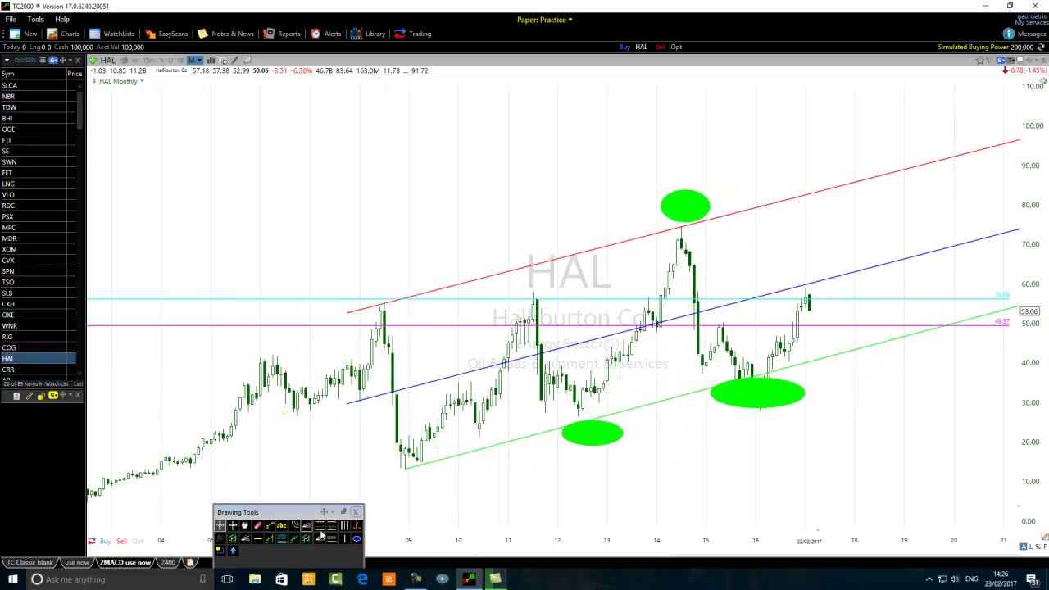
pyautogui.click(356, 538)
pyautogui.moveTo(834, 235); pyautogui.dragTo(783, 287)
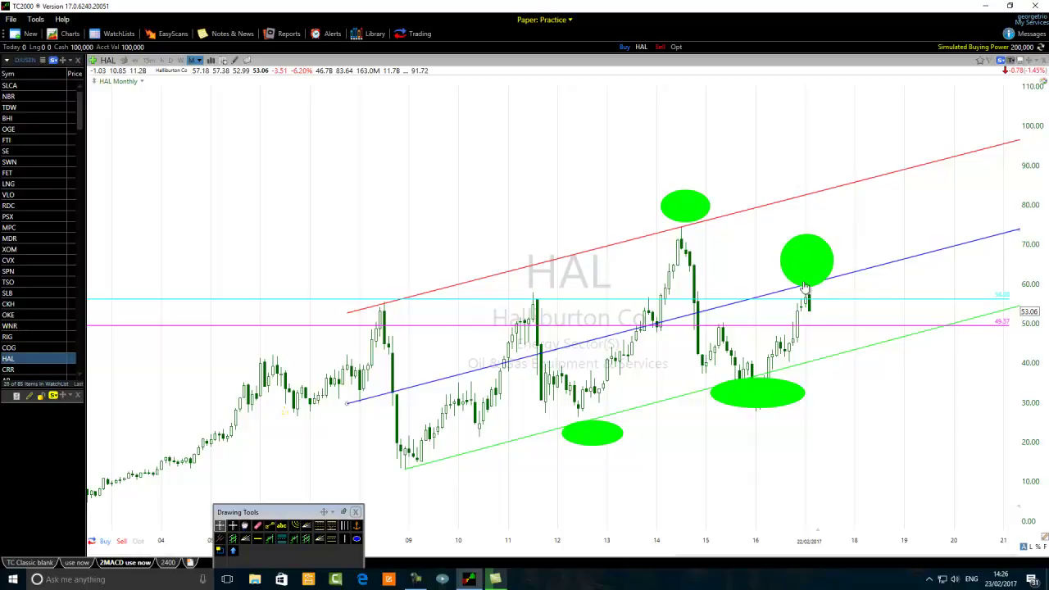
pyautogui.scroll(-2, 270, 434)
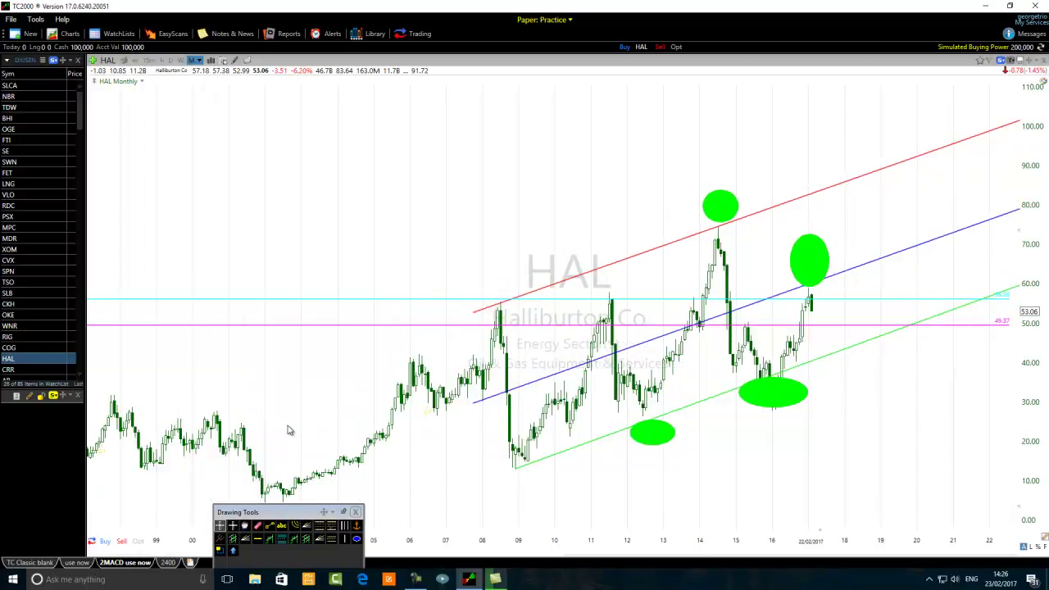
pyautogui.scroll(-3, 361, 383)
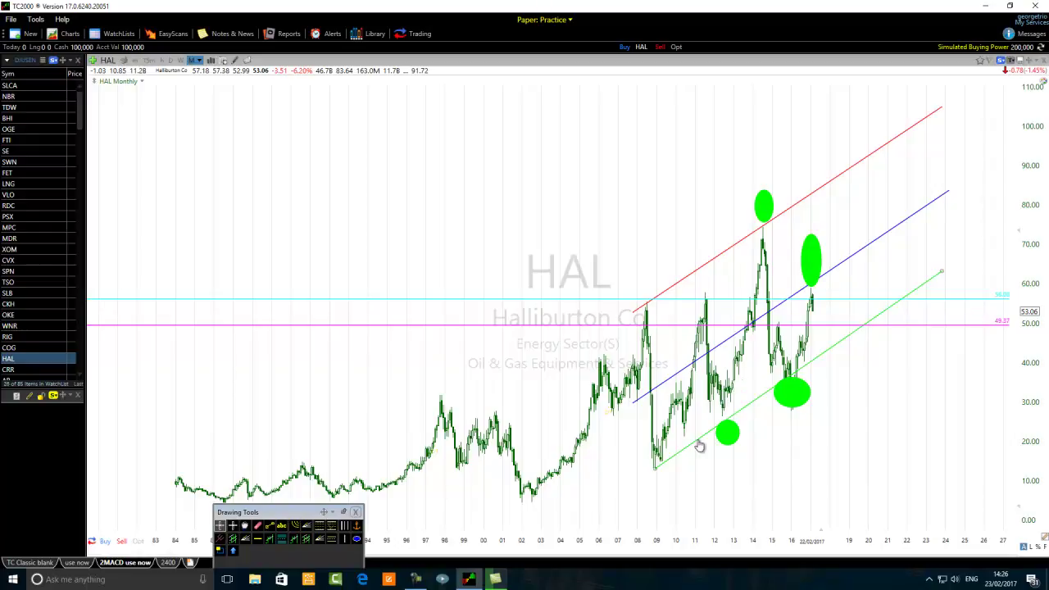
# Switch the HAL chart to the yearly timeframe and examine the 2014 candle's high against the red trend line.
pyautogui.moveTo(702, 442)
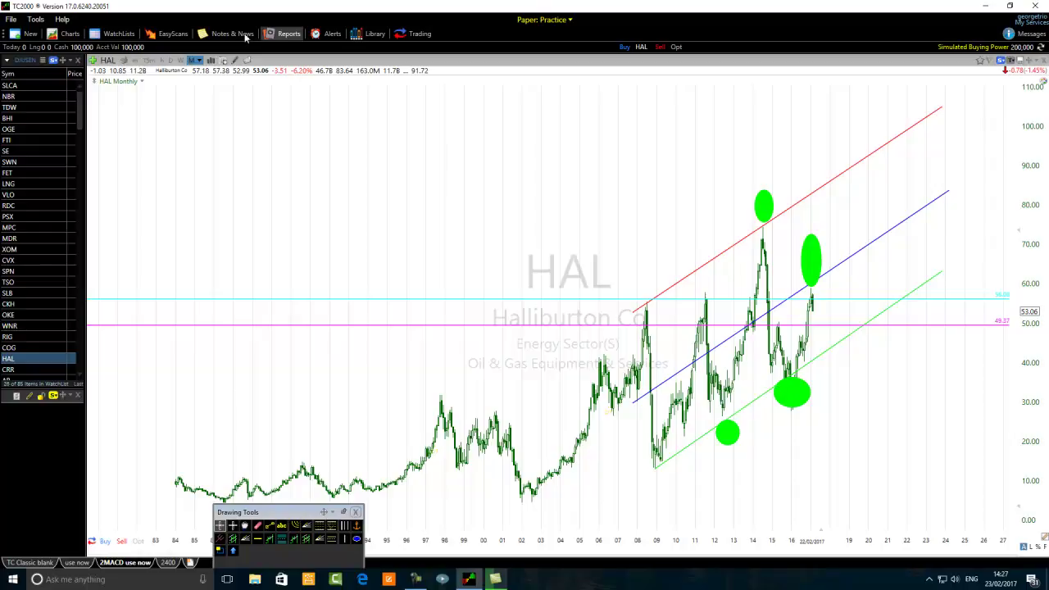
pyautogui.click(200, 63)
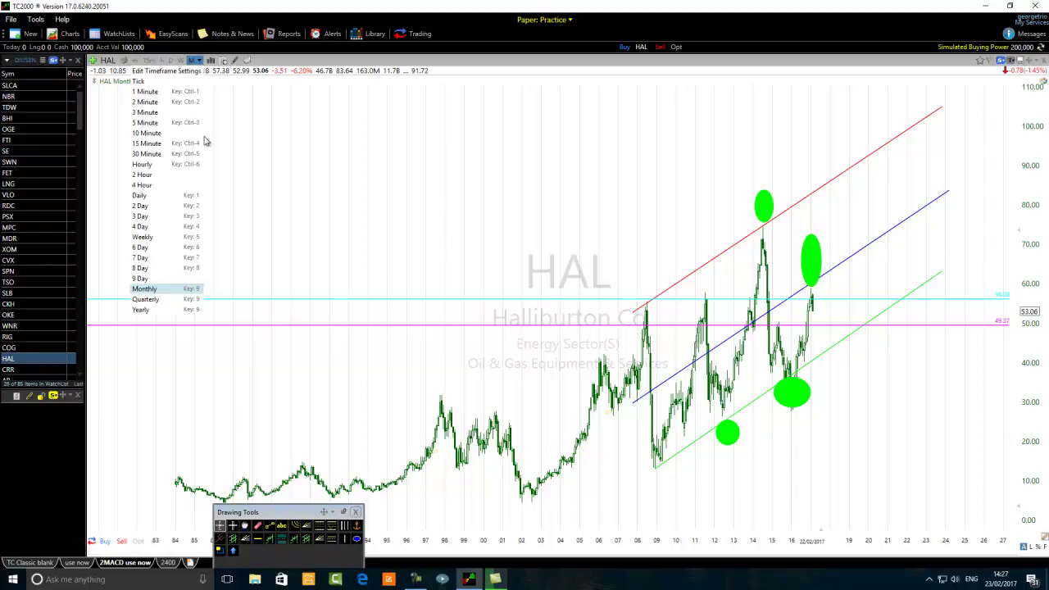
pyautogui.click(141, 310)
pyautogui.scroll(5, 433, 236)
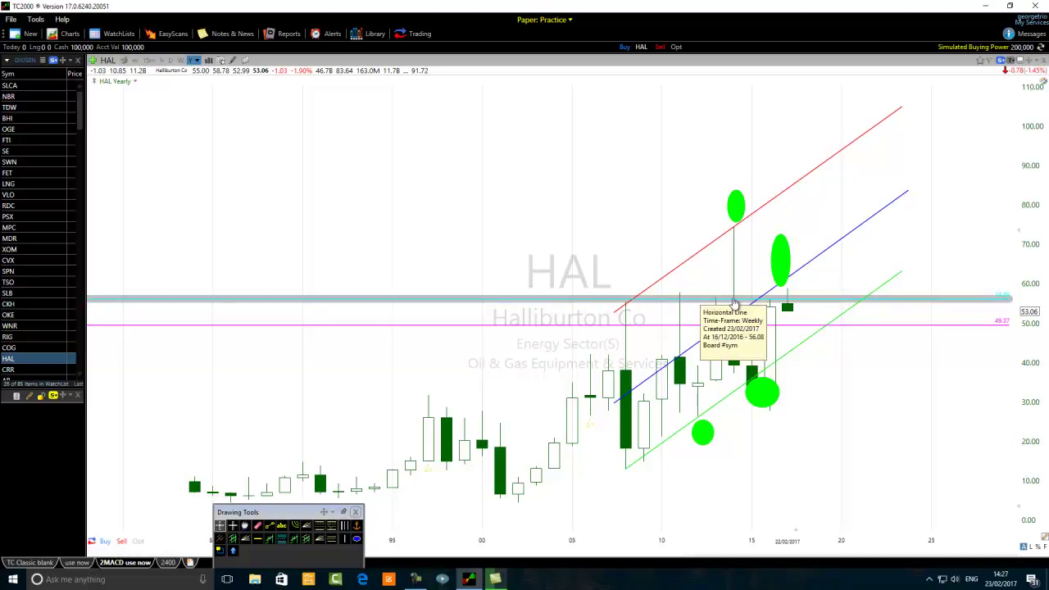
pyautogui.scroll(2, 901, 305)
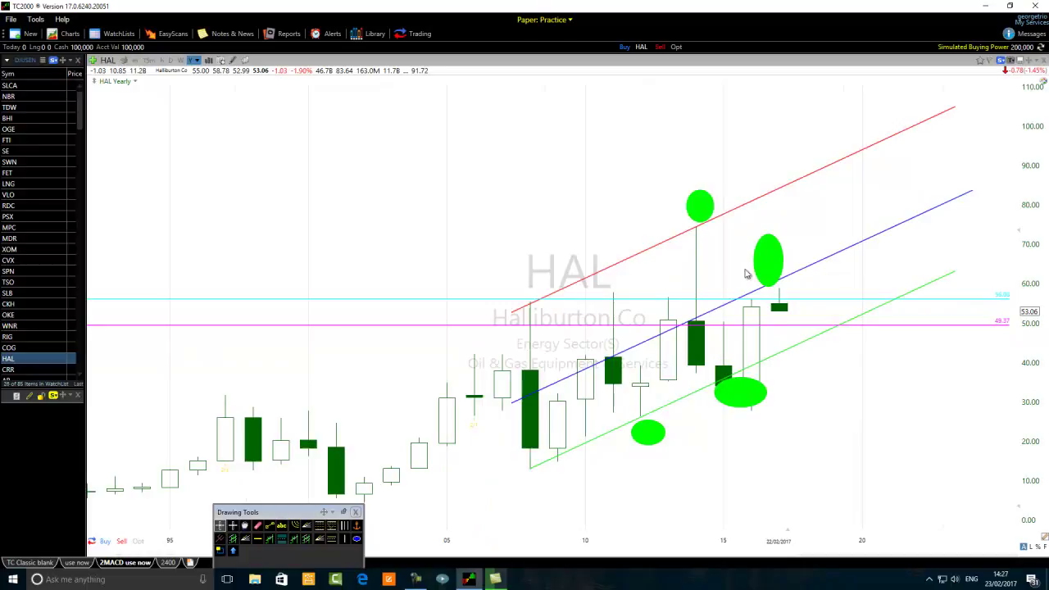
pyautogui.moveTo(697, 234)
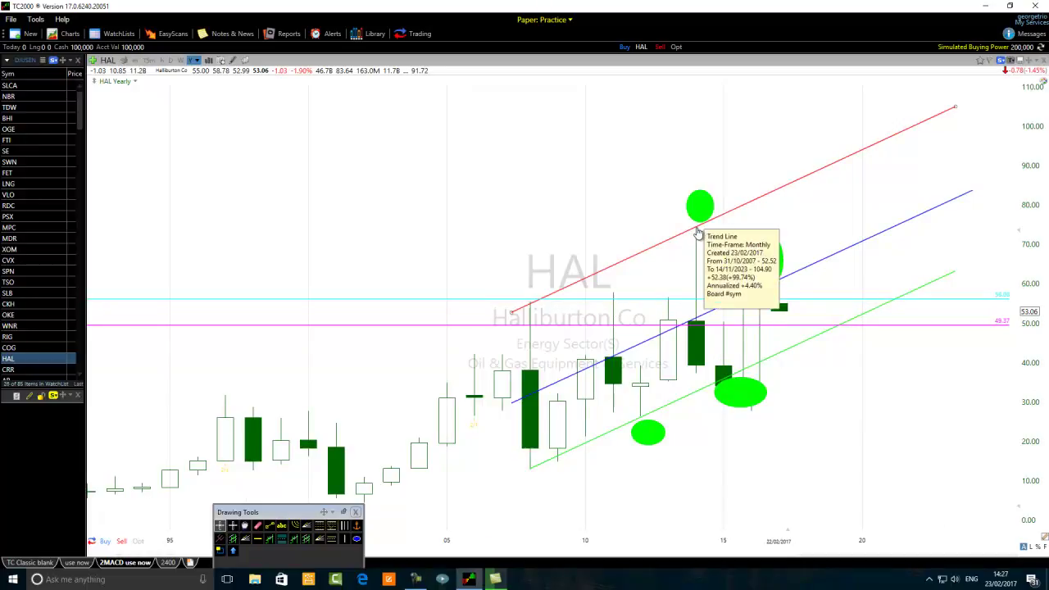
# Return the chart to the monthly timeframe and examine the price swings between the channel lines from 2011 to 2017.
pyautogui.click(197, 64)
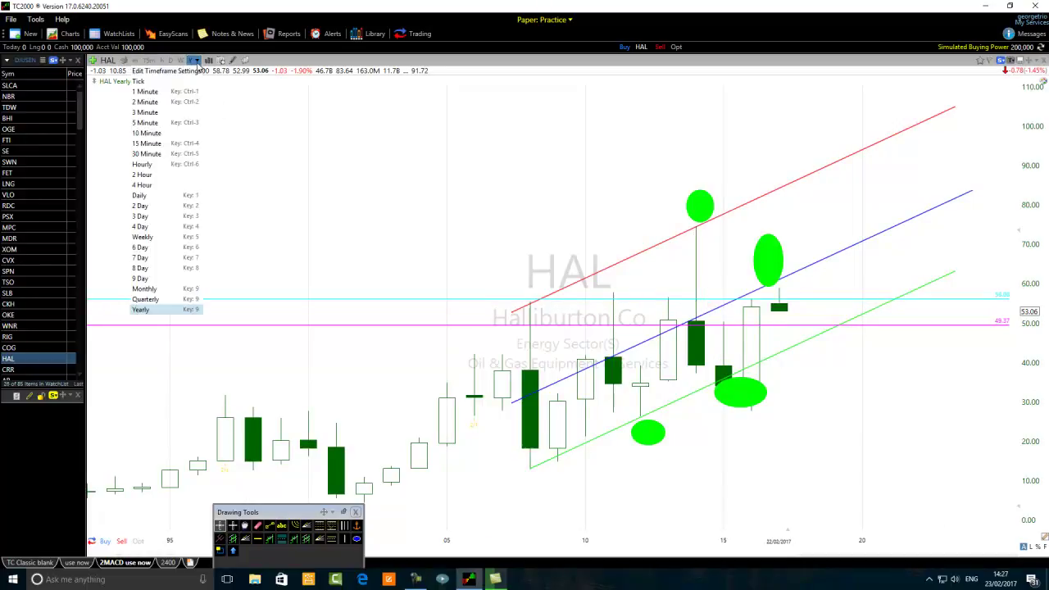
pyautogui.click(147, 288)
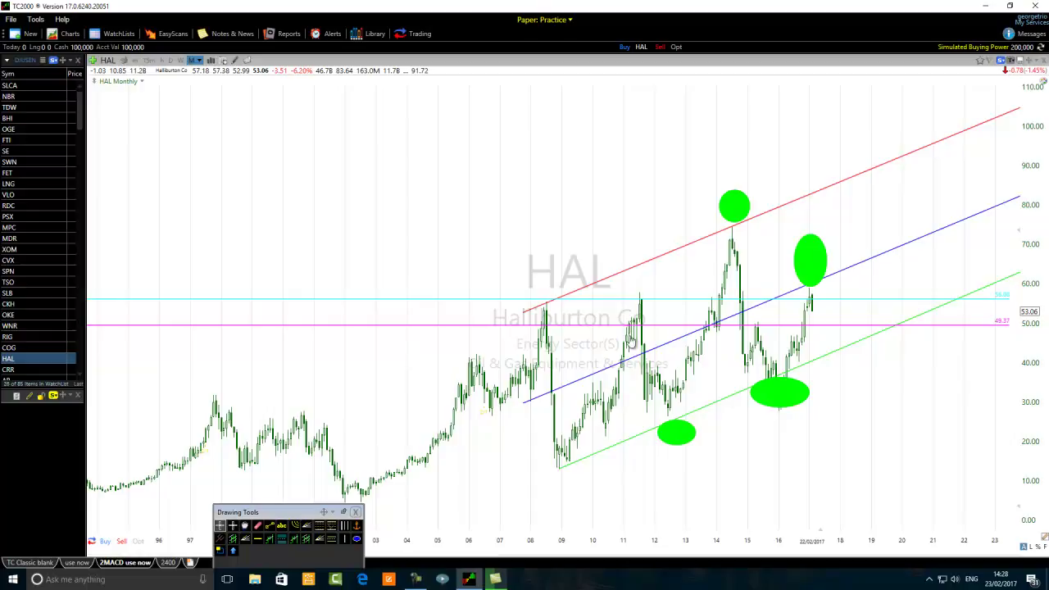
pyautogui.moveTo(641, 302)
pyautogui.moveTo(731, 231)
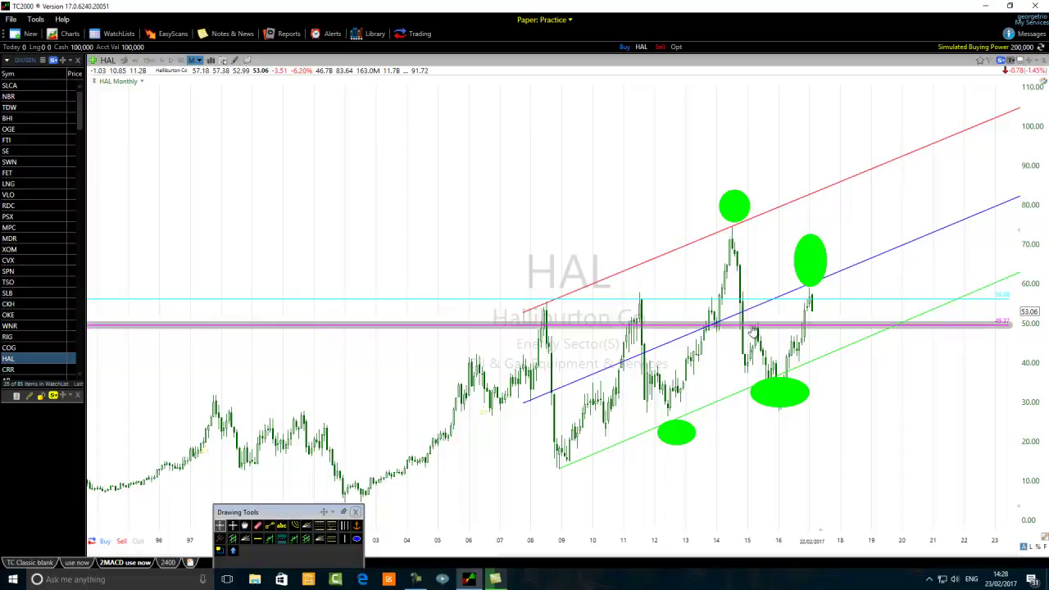
pyautogui.moveTo(789, 388)
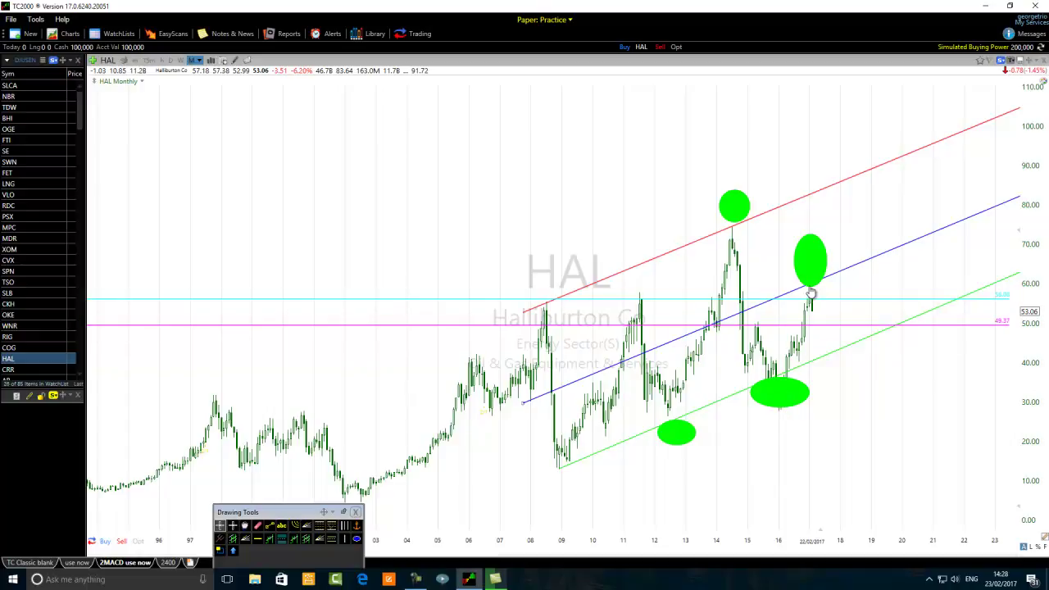
pyautogui.moveTo(810, 289)
pyautogui.click(195, 60)
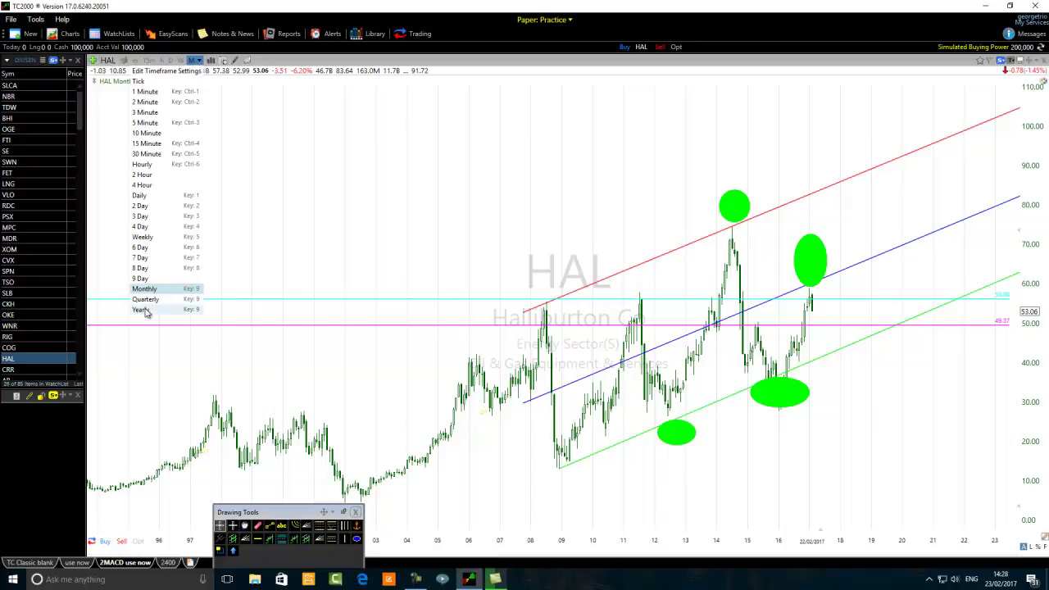
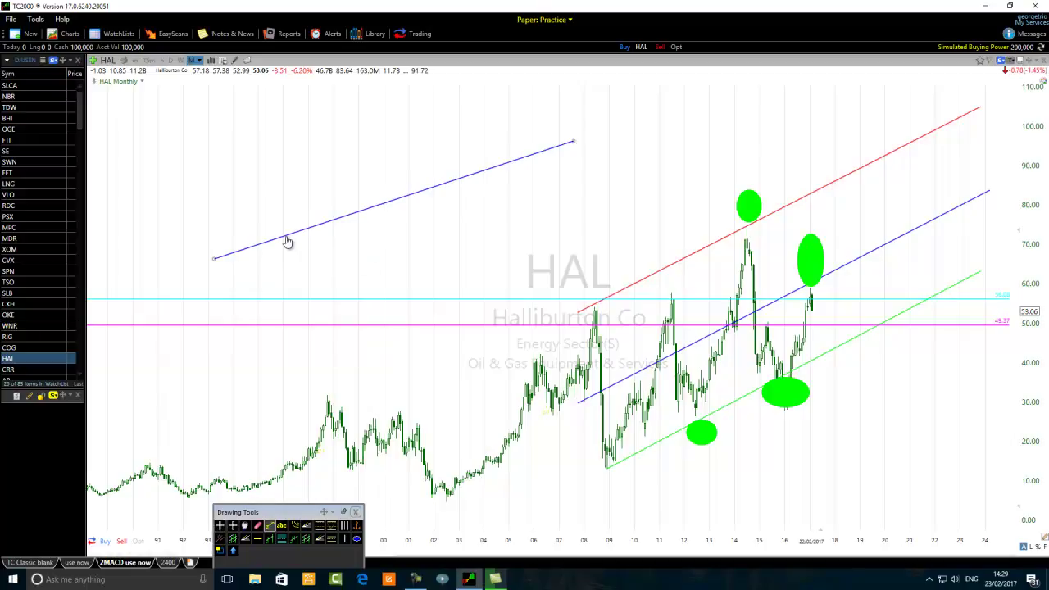
# Sketch an example rising channel of two parallel lines in the empty area above the early prices, with one rising and one falling swing inside.
pyautogui.moveTo(204, 222)
pyautogui.mouseDown()
pyautogui.moveTo(305, 199)
pyautogui.moveTo(501, 81)
pyautogui.moveTo(577, 113)
pyautogui.moveTo(581, 104)
pyautogui.mouseUp()
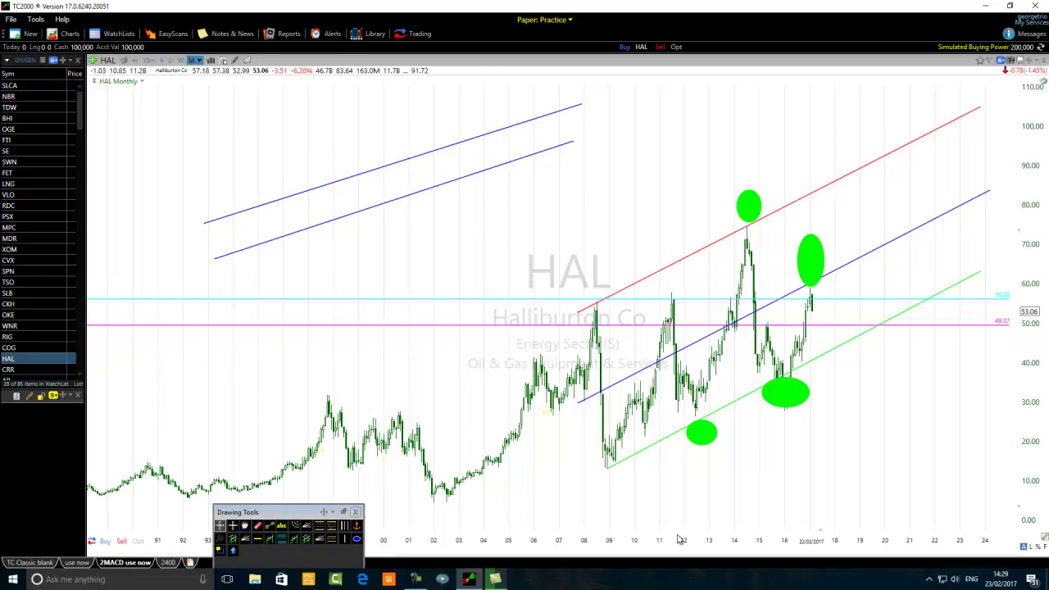
pyautogui.click(269, 525)
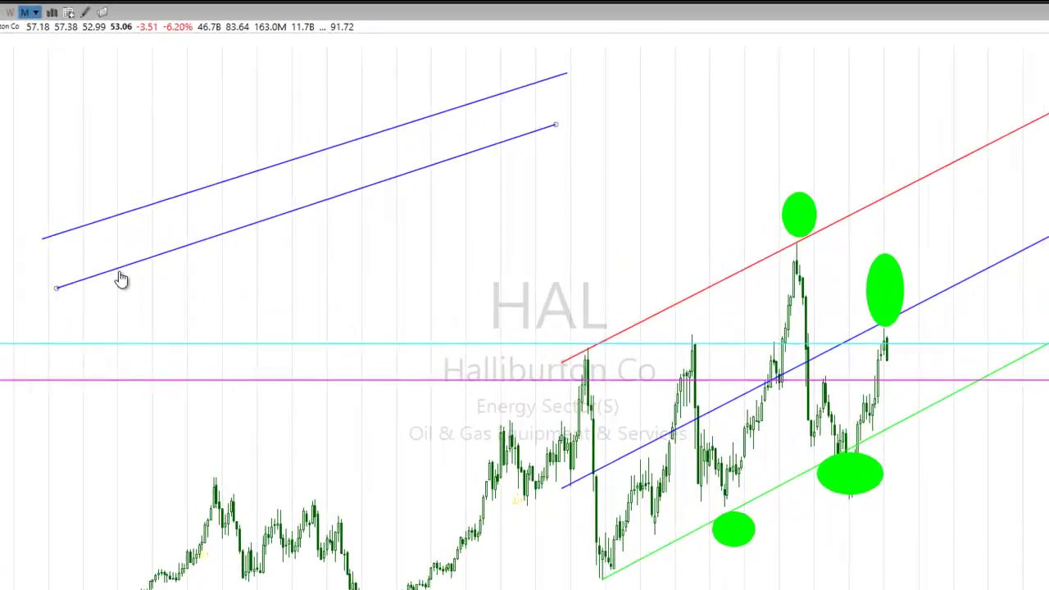
pyautogui.moveTo(255, 245); pyautogui.dragTo(275, 246)
pyautogui.moveTo(103, 279)
pyautogui.mouseDown()
pyautogui.moveTo(87, 266)
pyautogui.moveTo(157, 74)
pyautogui.moveTo(155, 172)
pyautogui.moveTo(173, 194)
pyautogui.moveTo(184, 184)
pyautogui.mouseUp()
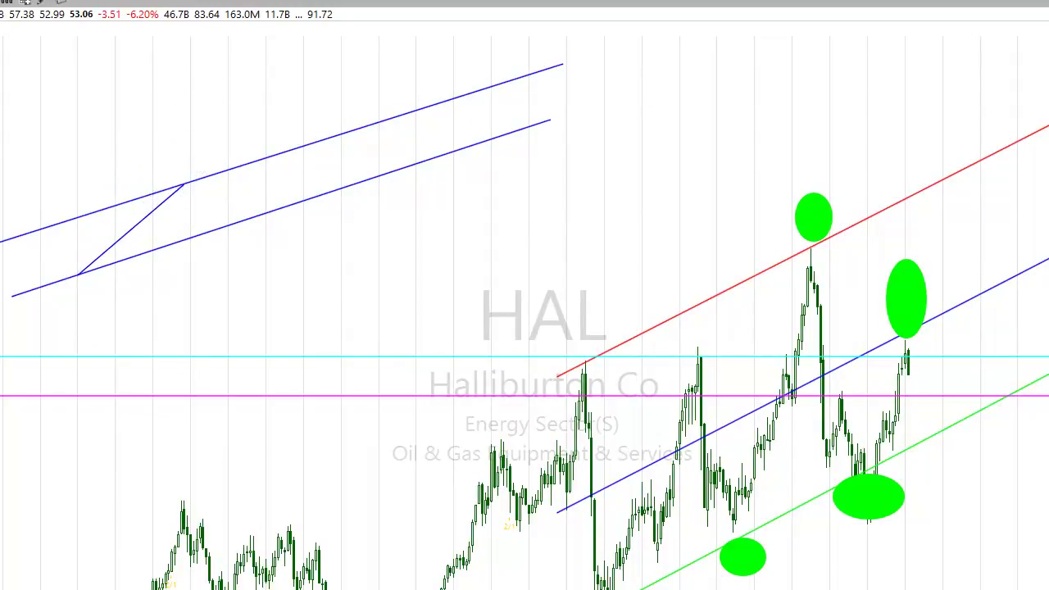
pyautogui.moveTo(180, 186); pyautogui.dragTo(220, 233)
pyautogui.moveTo(356, 219); pyautogui.dragTo(355, 218)
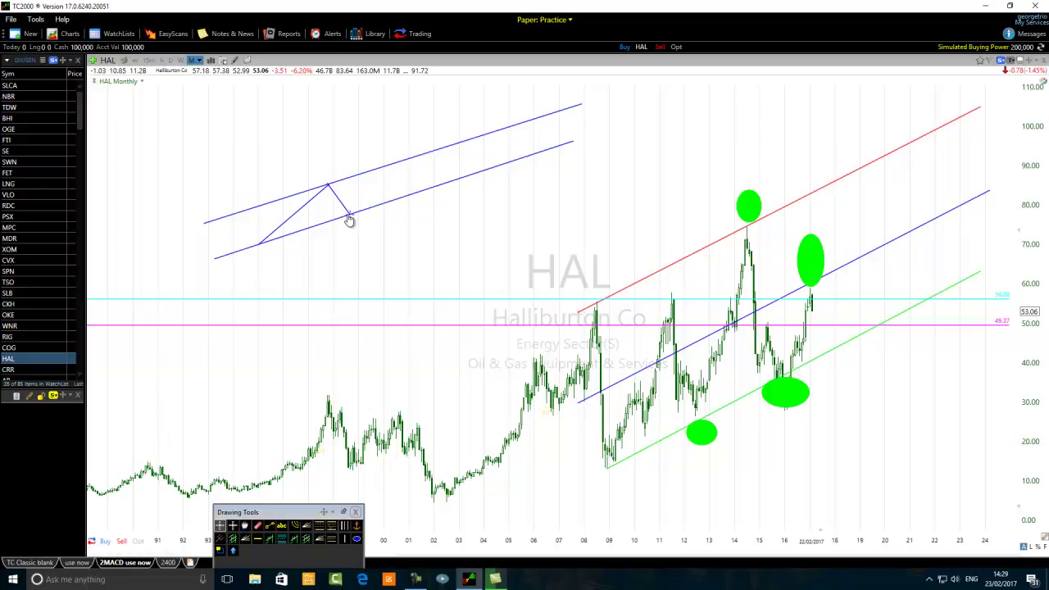
pyautogui.moveTo(348, 217)
pyautogui.mouseDown()
pyautogui.moveTo(393, 265)
pyautogui.moveTo(339, 224)
pyautogui.moveTo(351, 216)
pyautogui.mouseUp()
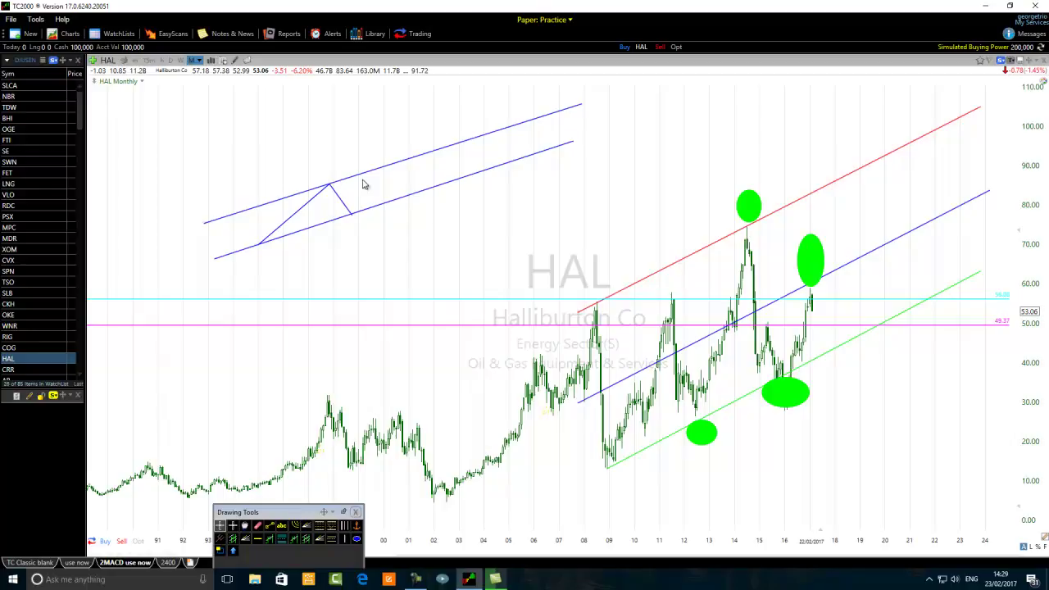
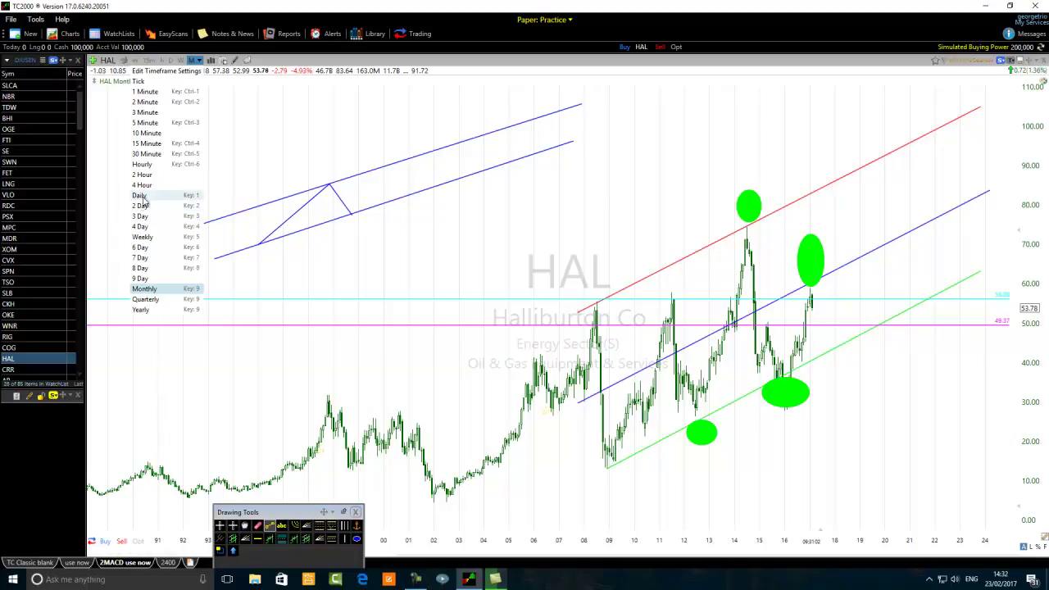
# Switch to the daily timeframe and draw a rising channel from the autumn 2016 low, with one line under the lows and a parallel one above.
pyautogui.click(163, 199)
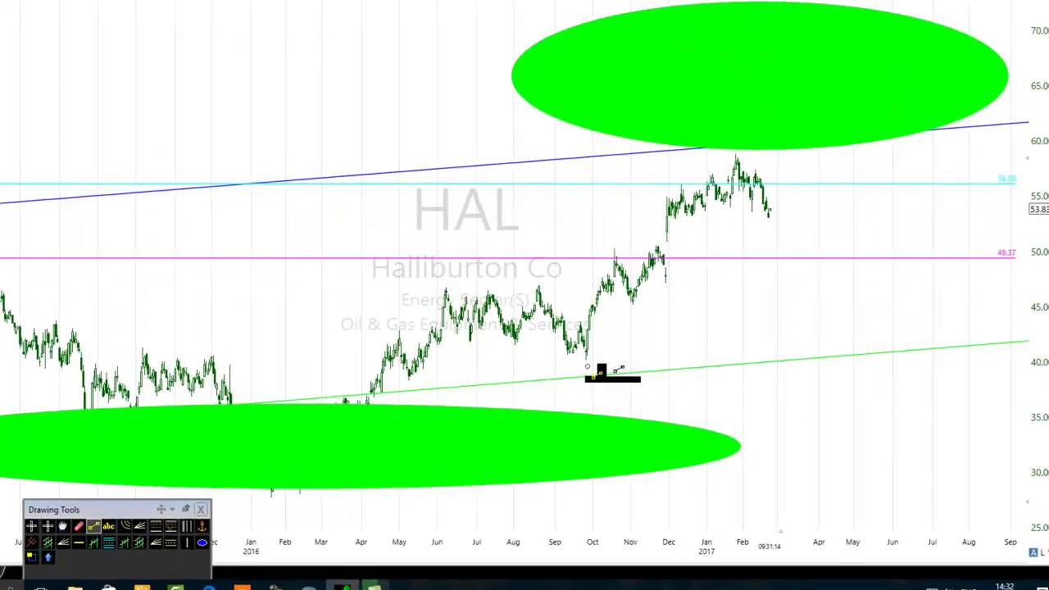
pyautogui.moveTo(587, 365); pyautogui.dragTo(792, 115)
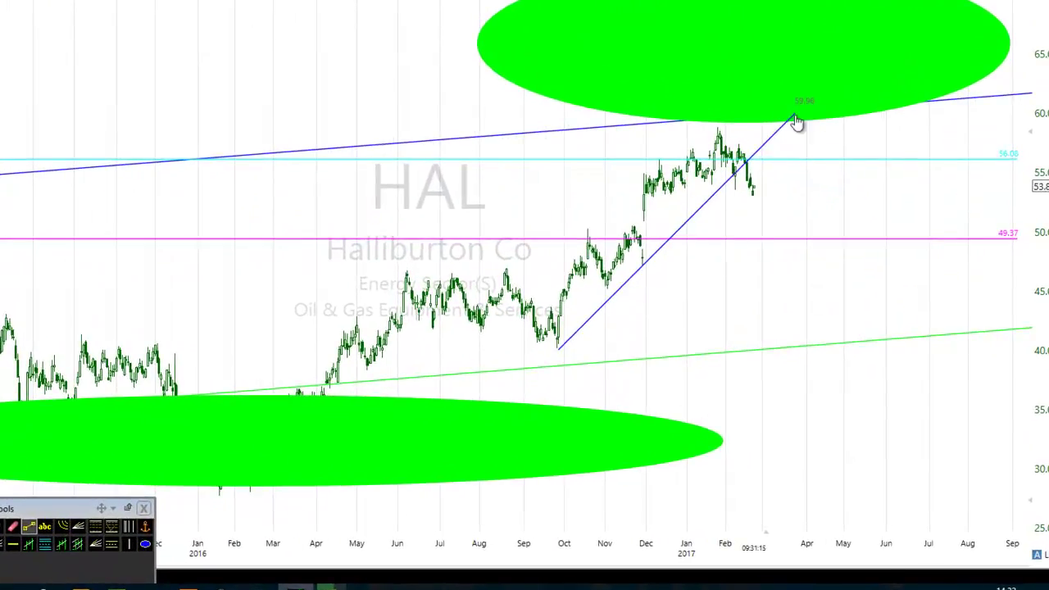
pyautogui.moveTo(697, 185)
pyautogui.mouseDown()
pyautogui.moveTo(555, 316)
pyautogui.moveTo(725, 91)
pyautogui.mouseUp()
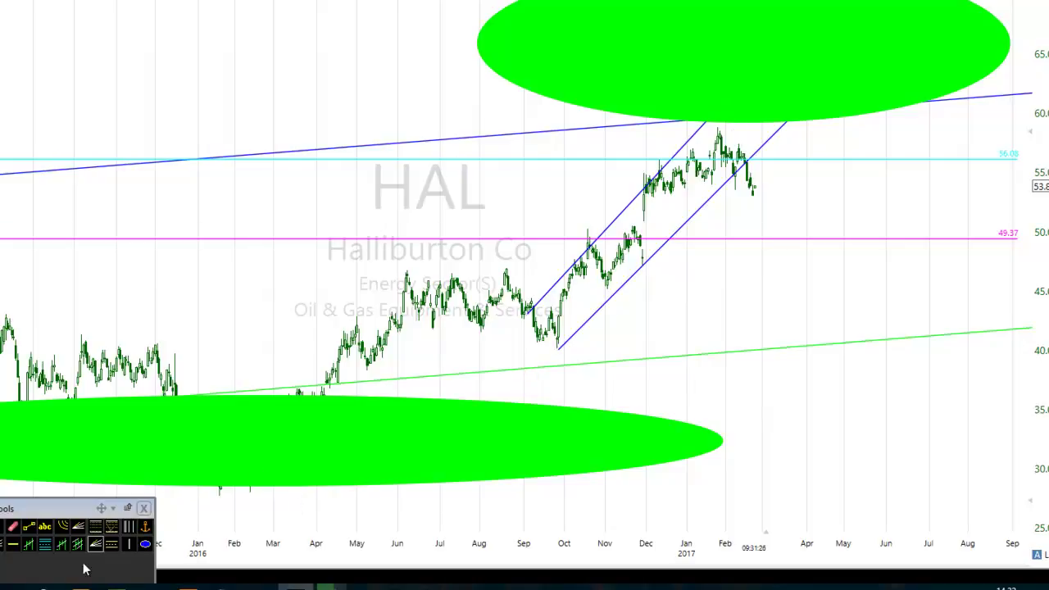
# Draw a short falling line and a parallel rising line below the daily channel, and shift the falling line beneath that lower line.
pyautogui.click(29, 525)
pyautogui.moveTo(687, 142); pyautogui.dragTo(754, 215)
pyautogui.click(29, 525)
pyautogui.moveTo(657, 349); pyautogui.dragTo(930, 65)
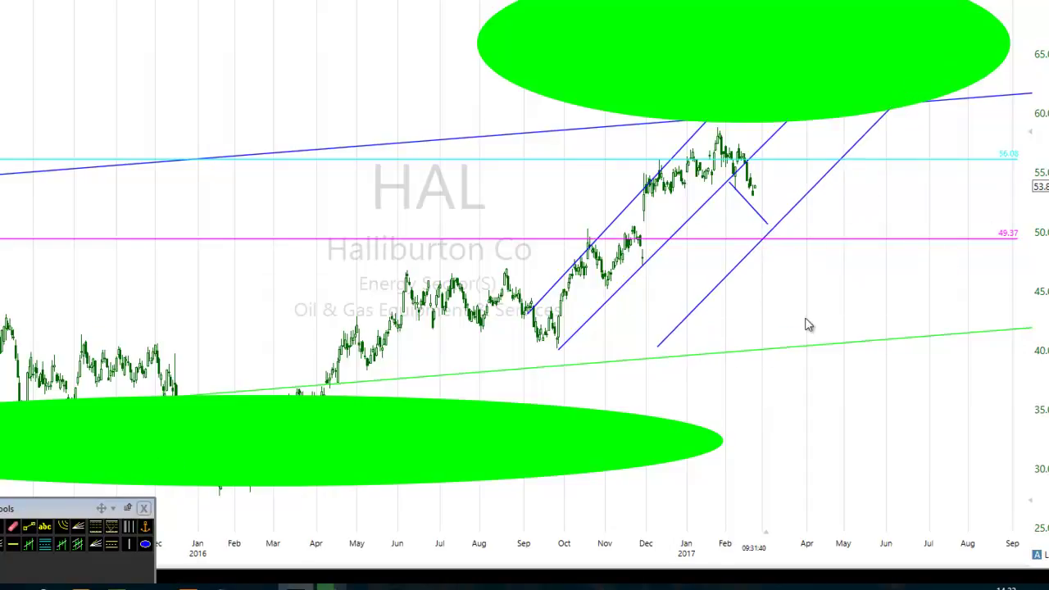
pyautogui.moveTo(726, 286)
pyautogui.mouseDown()
pyautogui.moveTo(695, 284)
pyautogui.moveTo(710, 296)
pyautogui.mouseUp()
pyautogui.moveTo(751, 216); pyautogui.dragTo(799, 253)
# Draw another parallel rising line between the daily channel's lower line and the outer line, shifting it to meet the latest low.
pyautogui.click(28, 526)
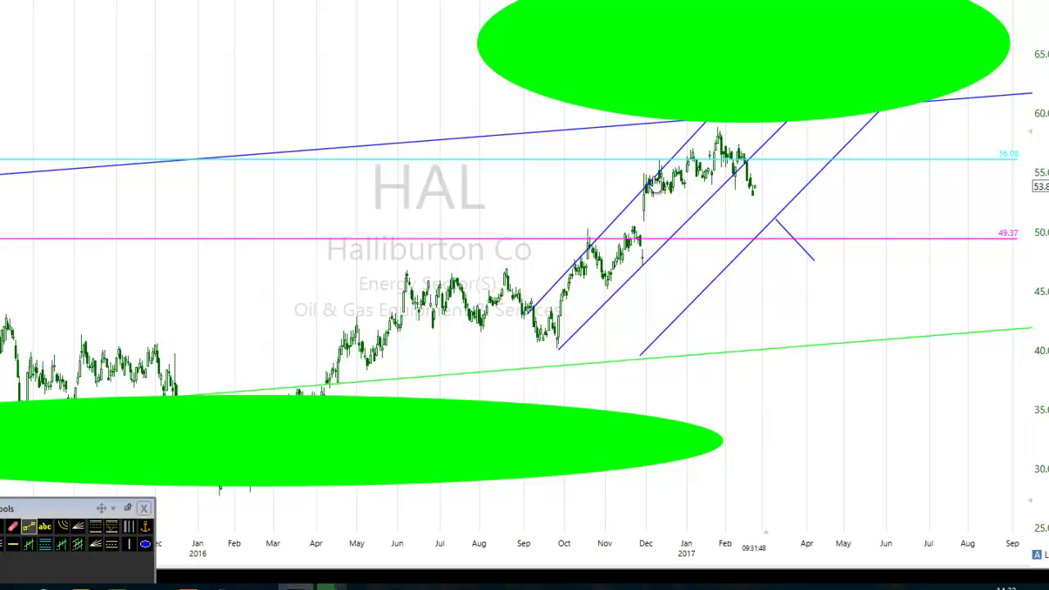
pyautogui.moveTo(611, 351)
pyautogui.mouseDown()
pyautogui.moveTo(779, 164)
pyautogui.moveTo(878, 82)
pyautogui.mouseUp()
pyautogui.moveTo(662, 316)
pyautogui.mouseDown()
pyautogui.moveTo(620, 323)
pyautogui.moveTo(643, 326)
pyautogui.mouseUp()
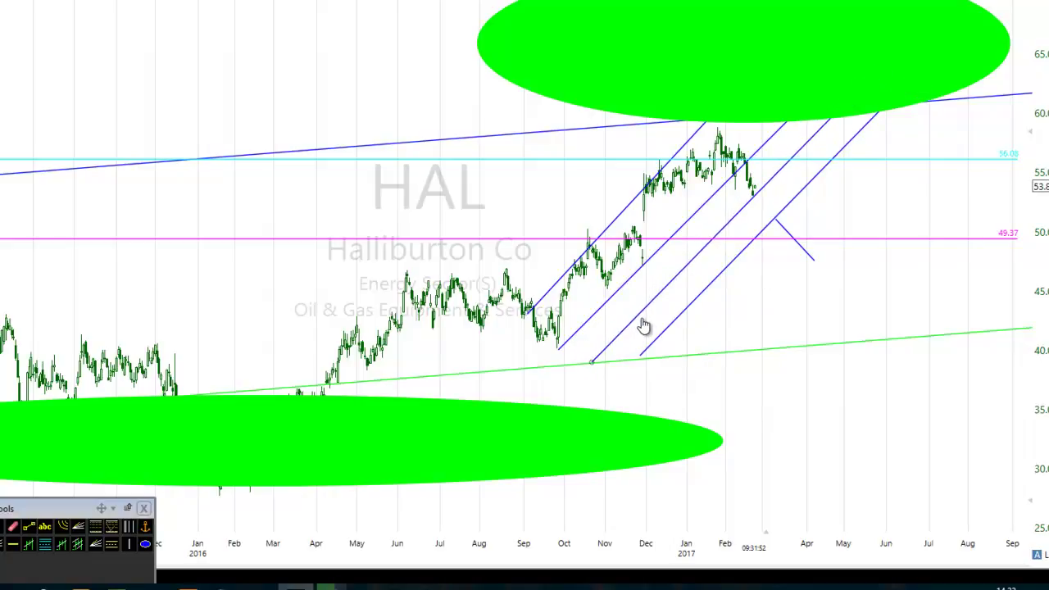
pyautogui.moveTo(748, 211)
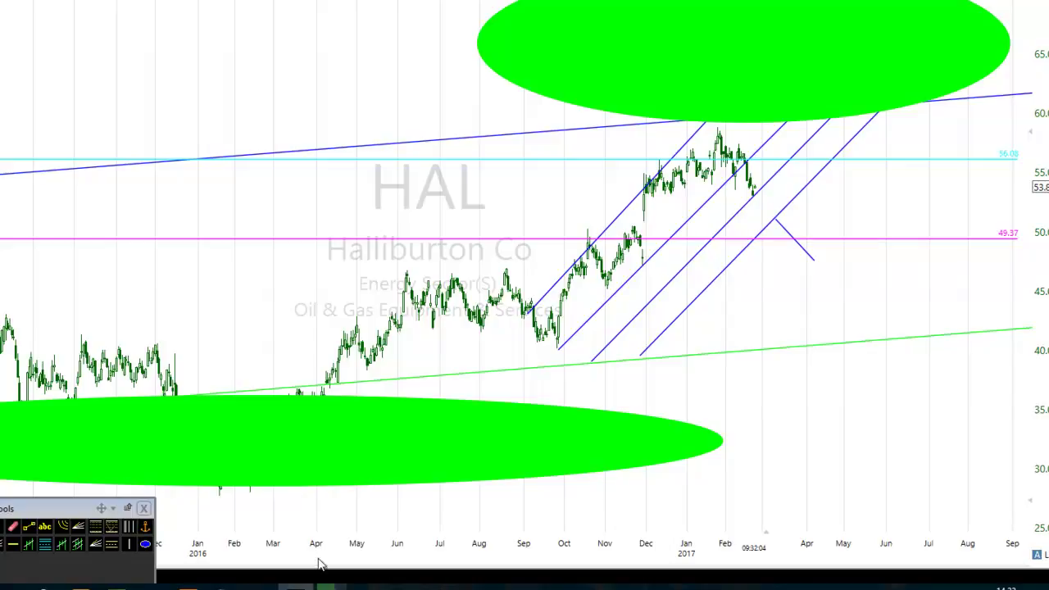
# Draw a nearly horizontal line at about 53.8 beneath the December to February lows, extending it past the latest candles.
pyautogui.click(29, 526)
pyautogui.moveTo(618, 181)
pyautogui.mouseDown()
pyautogui.moveTo(931, 191)
pyautogui.moveTo(876, 189)
pyautogui.mouseUp()
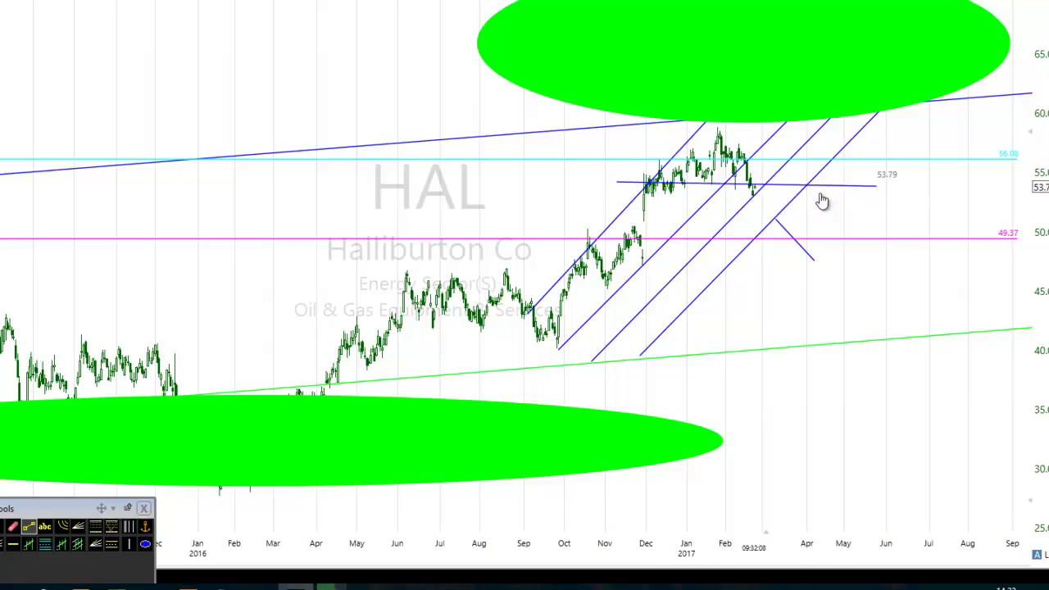
pyautogui.moveTo(659, 187)
pyautogui.mouseDown()
pyautogui.moveTo(646, 191)
pyautogui.moveTo(660, 191)
pyautogui.mouseUp()
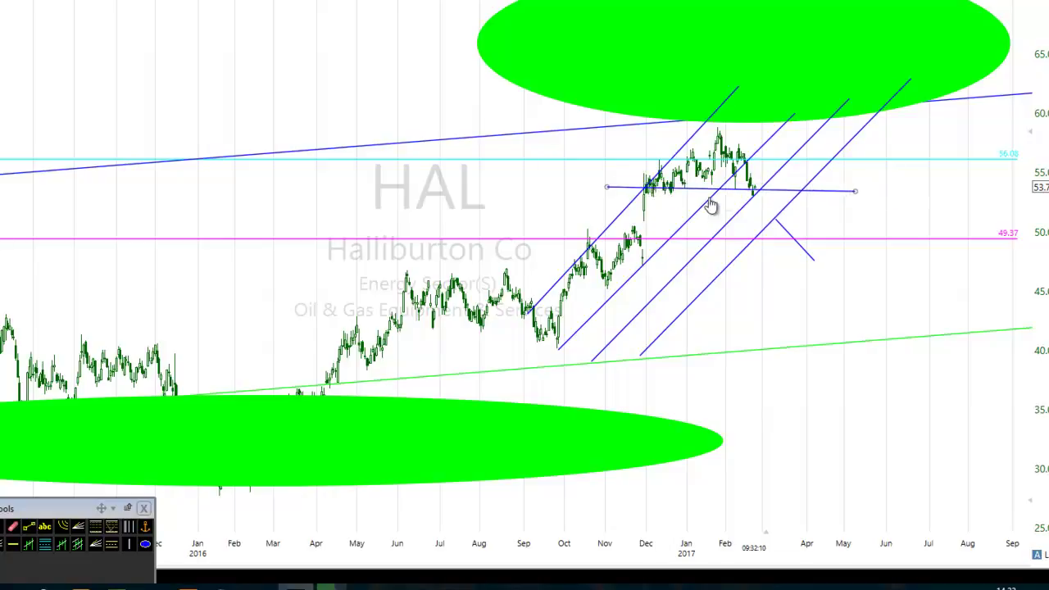
pyautogui.moveTo(855, 191); pyautogui.dragTo(868, 188)
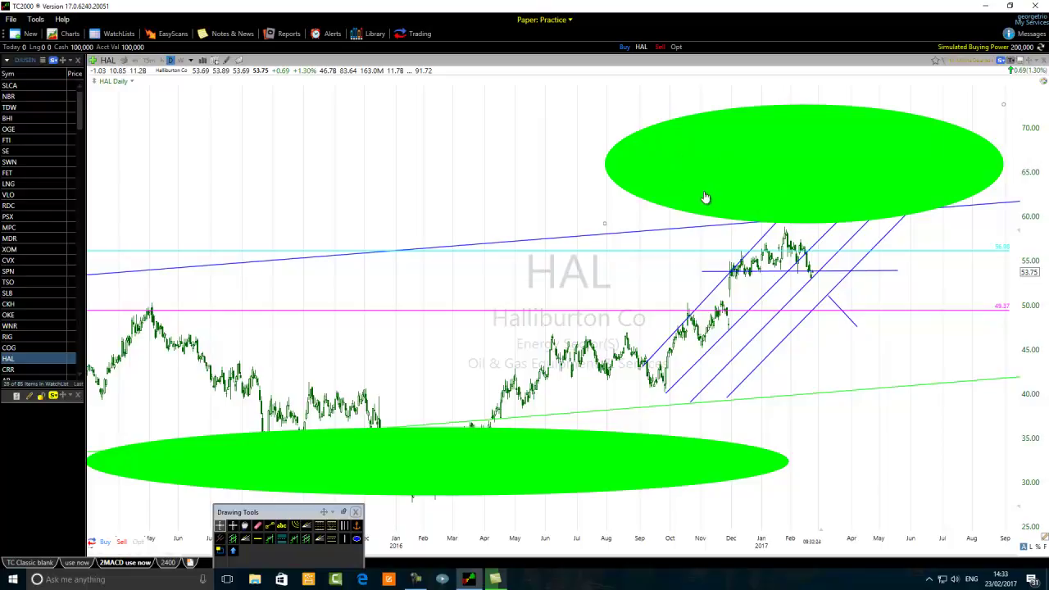
# Move the upper green ellipse clear of the daily channel and draw another parallel rising line between the channel's two upper lines.
pyautogui.moveTo(726, 197)
pyautogui.mouseDown()
pyautogui.moveTo(492, 169)
pyautogui.moveTo(435, 173)
pyautogui.mouseUp()
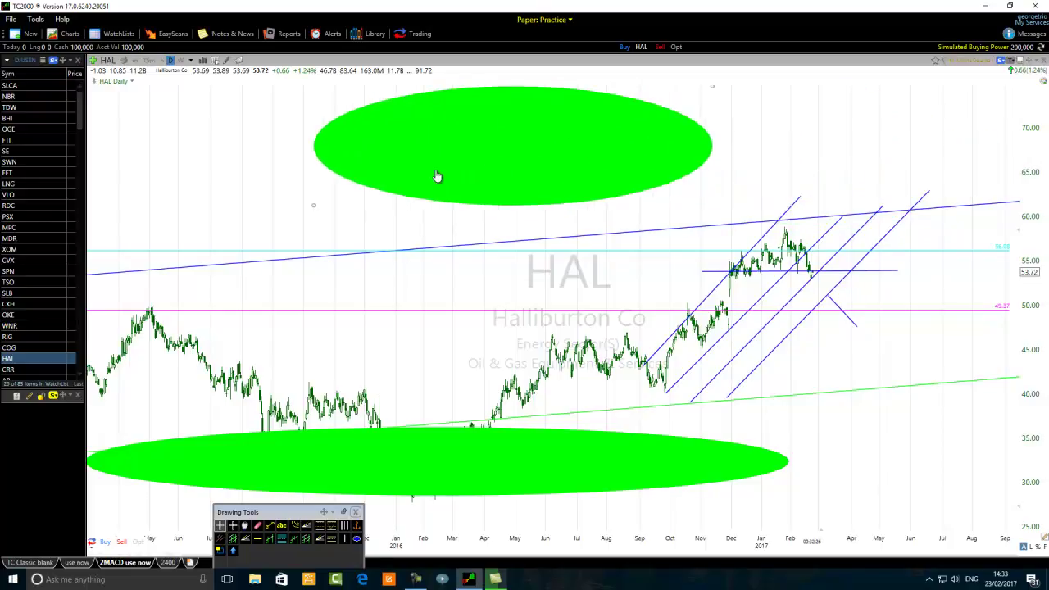
pyautogui.click(269, 525)
pyautogui.moveTo(666, 377)
pyautogui.mouseDown()
pyautogui.moveTo(702, 378)
pyautogui.moveTo(693, 393)
pyautogui.moveTo(717, 265)
pyautogui.moveTo(859, 216)
pyautogui.moveTo(886, 184)
pyautogui.mouseUp()
pyautogui.press('Delete')
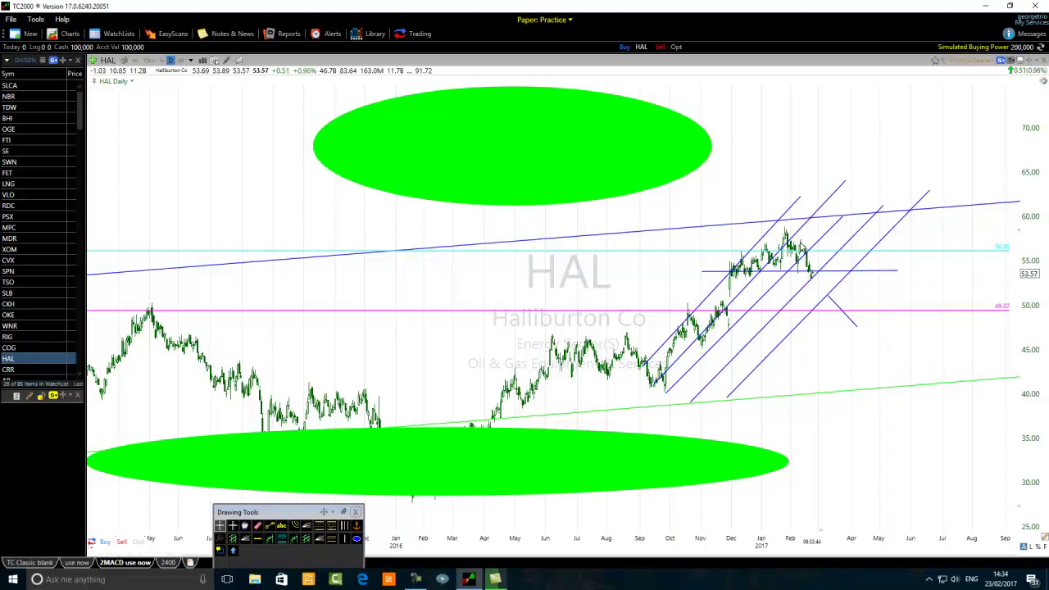
# Mark the late-January peak with a green ellipse and the early-January and mid-February peaks with smaller ones.
pyautogui.scroll(4, 673, 311)
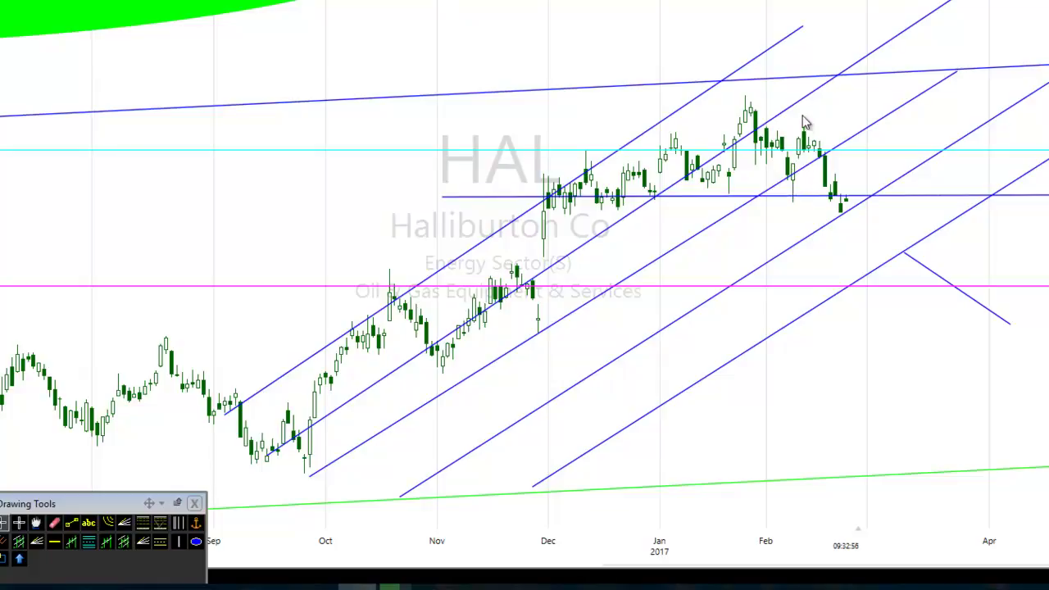
pyautogui.click(197, 543)
pyautogui.moveTo(793, 46)
pyautogui.mouseDown()
pyautogui.moveTo(803, 49)
pyautogui.moveTo(724, 107)
pyautogui.mouseUp()
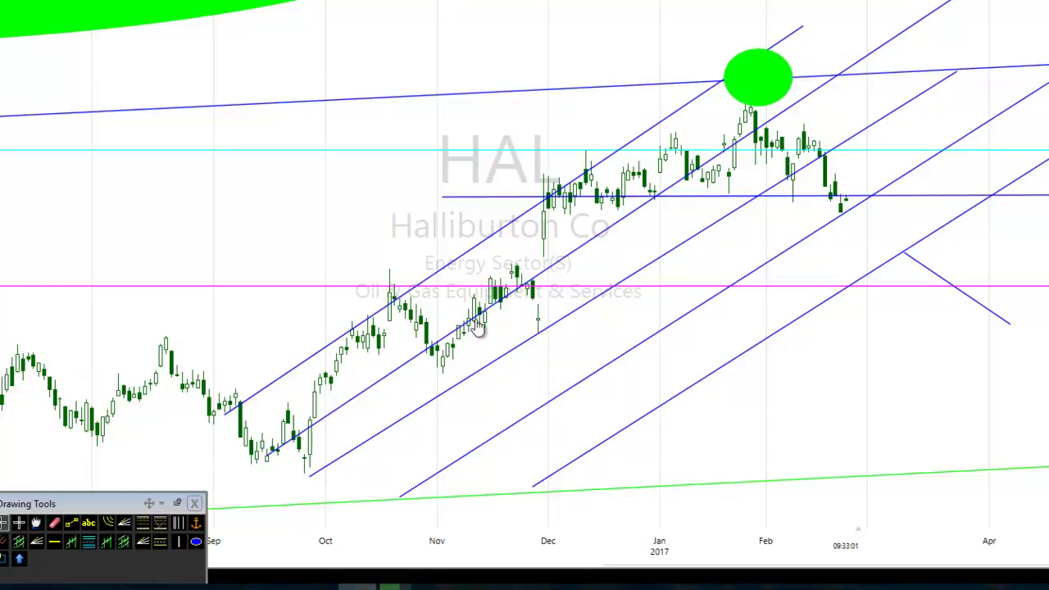
pyautogui.click(197, 543)
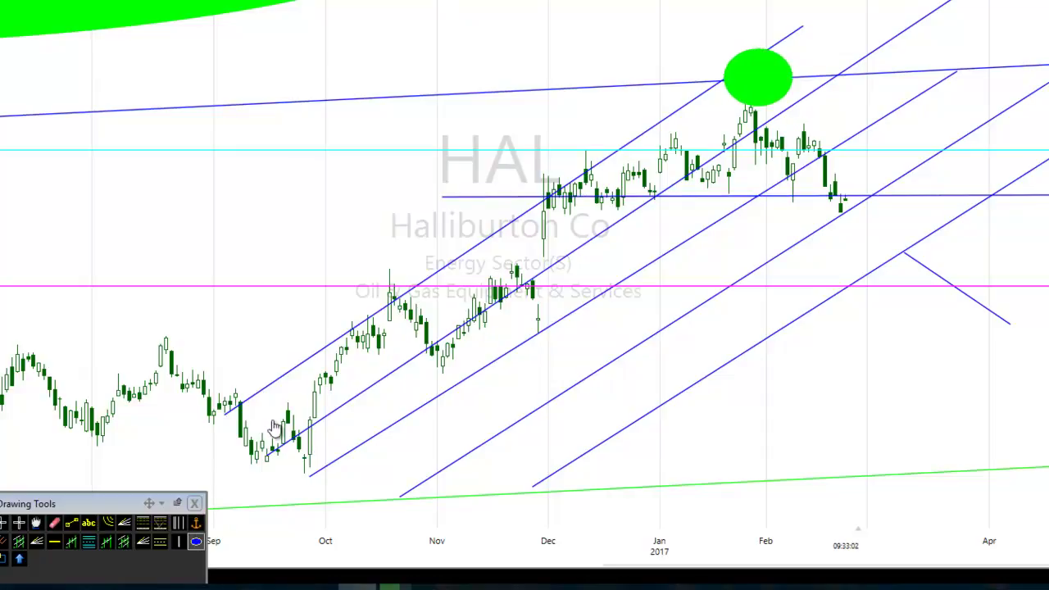
pyautogui.moveTo(691, 112); pyautogui.dragTo(645, 148)
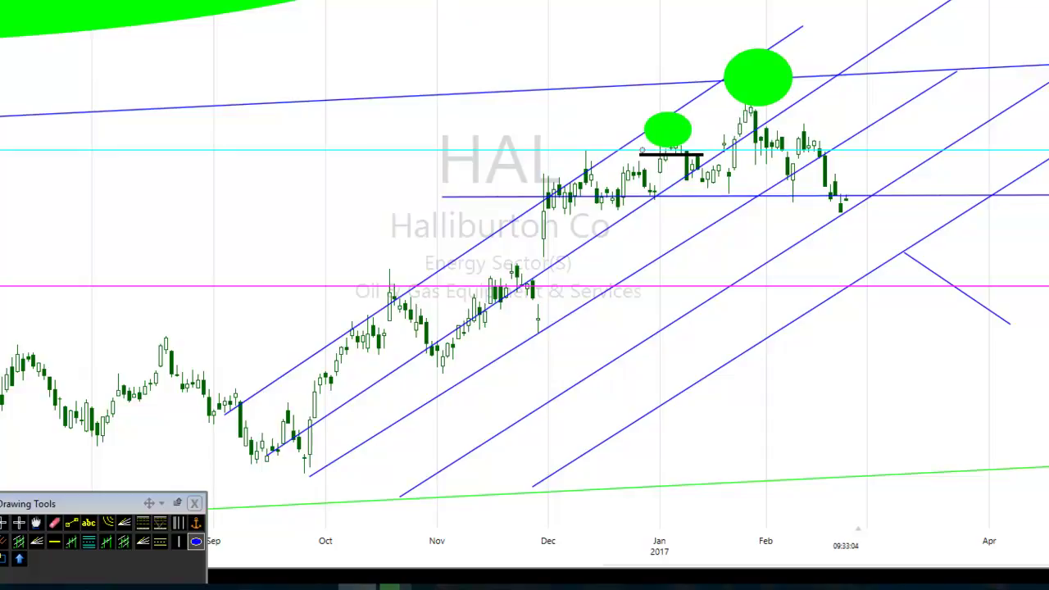
pyautogui.click(197, 541)
pyautogui.moveTo(836, 107); pyautogui.dragTo(796, 128)
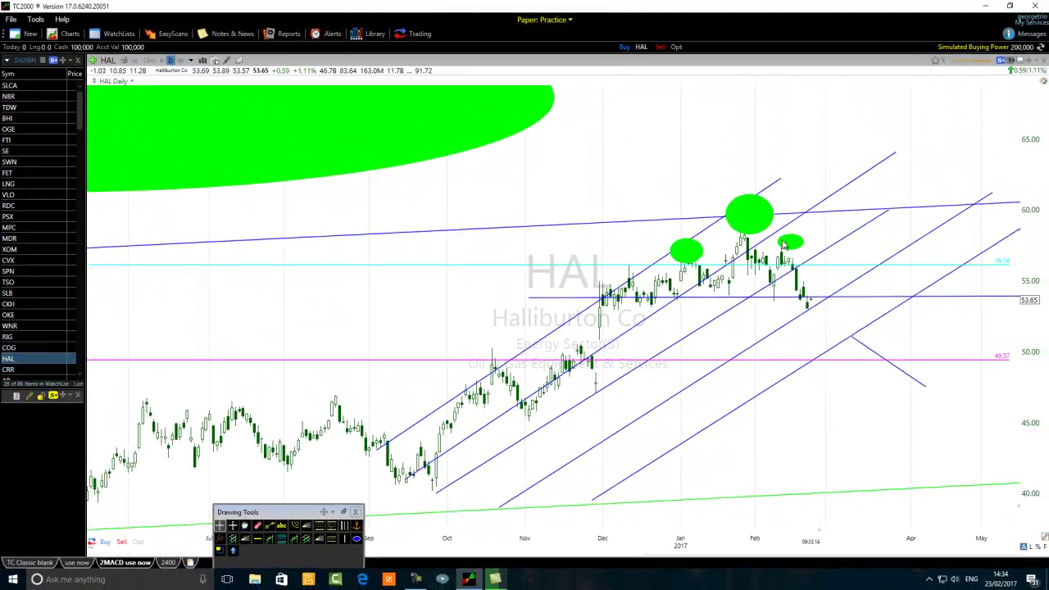
# Draw a short steep rising line from the early-February low up to the ellipse on the mid-February peak.
pyautogui.click(271, 527)
pyautogui.moveTo(774, 303)
pyautogui.mouseDown()
pyautogui.moveTo(795, 264)
pyautogui.moveTo(788, 233)
pyautogui.mouseUp()
pyautogui.click(788, 232)
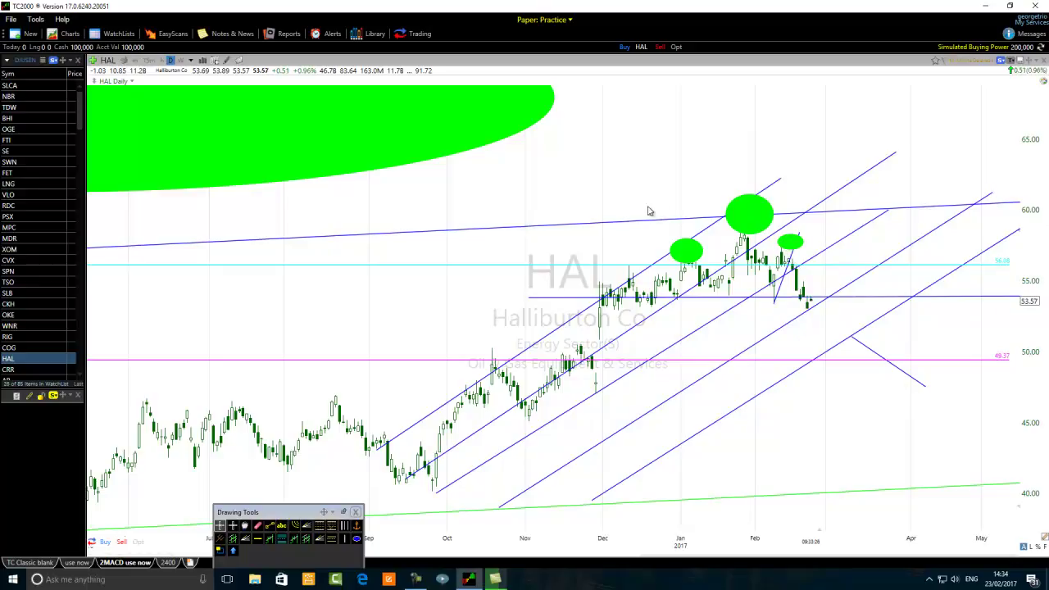
# Switch to the hourly timeframe and draw a falling line from the late-January peak across the mid-February highs and beyond the latest price.
pyautogui.click(190, 64)
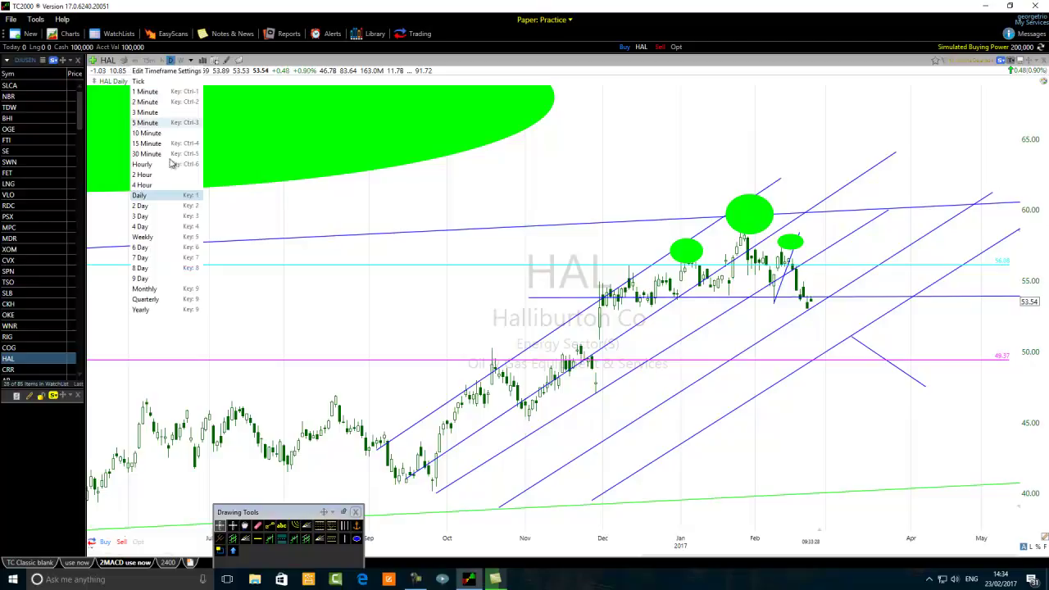
pyautogui.click(142, 165)
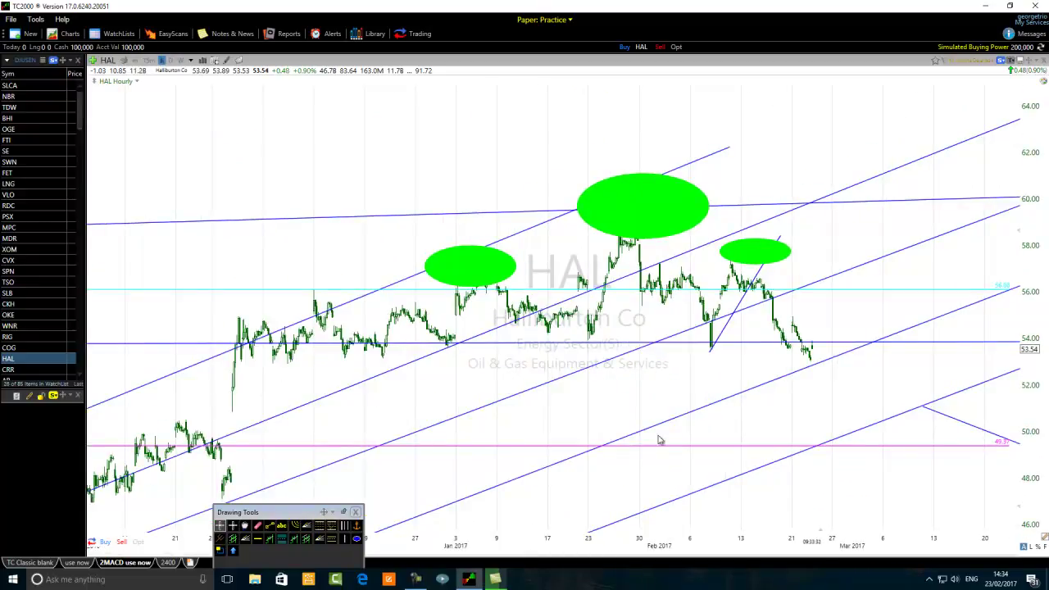
pyautogui.scroll(2, 671, 445)
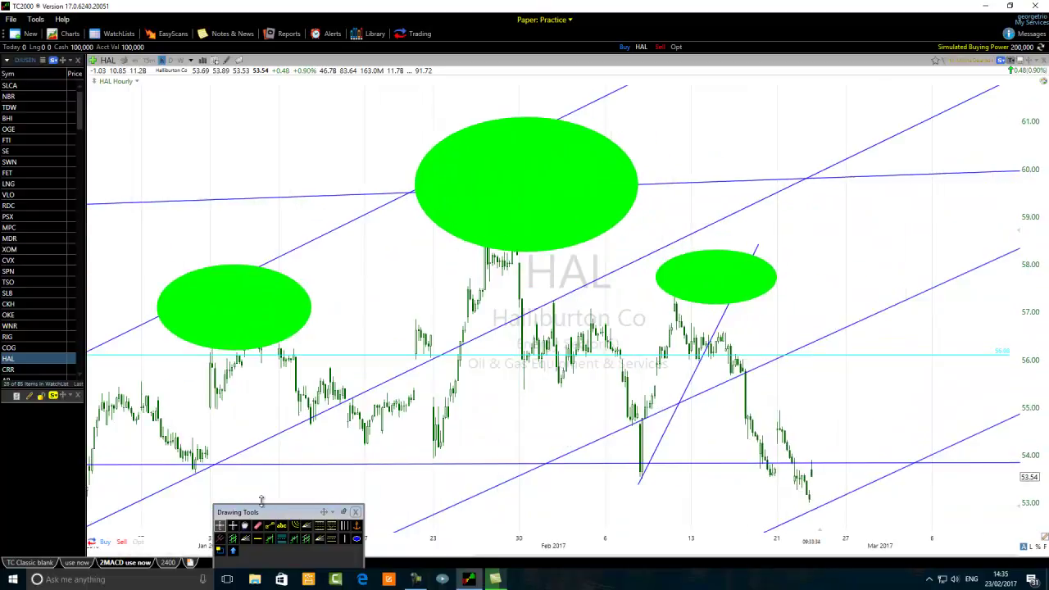
pyautogui.click(270, 527)
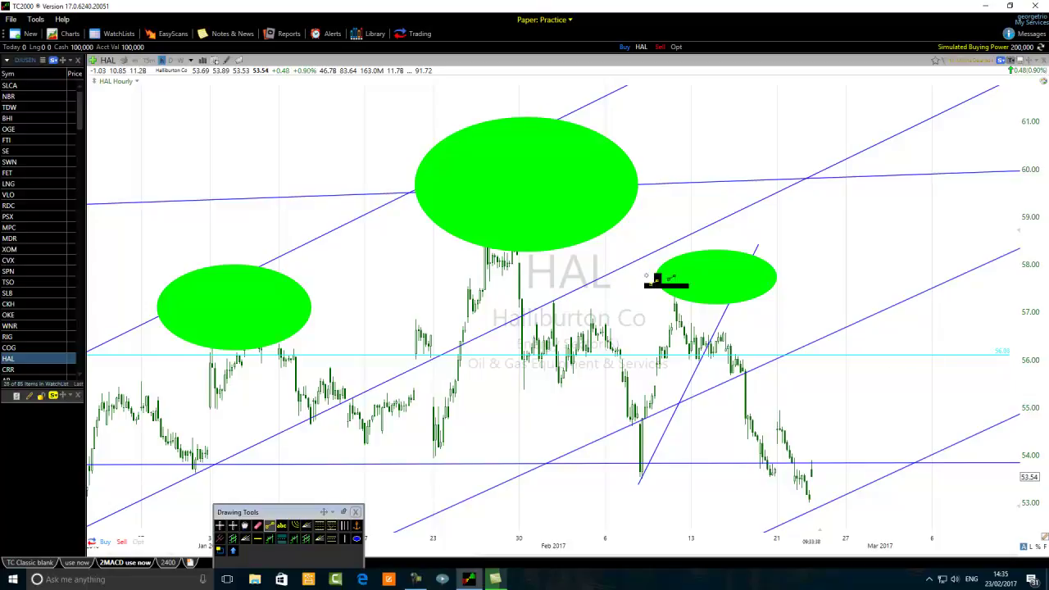
pyautogui.moveTo(509, 238); pyautogui.dragTo(1010, 449)
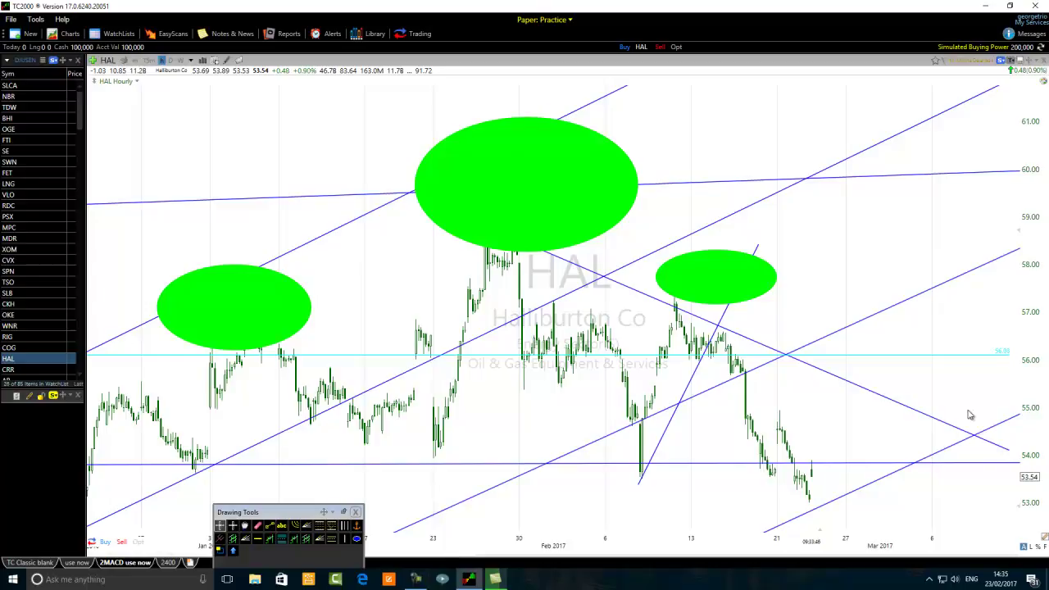
# Draw a short rising line along the small bounce around 15 to 16 February.
pyautogui.scroll(2, 737, 348)
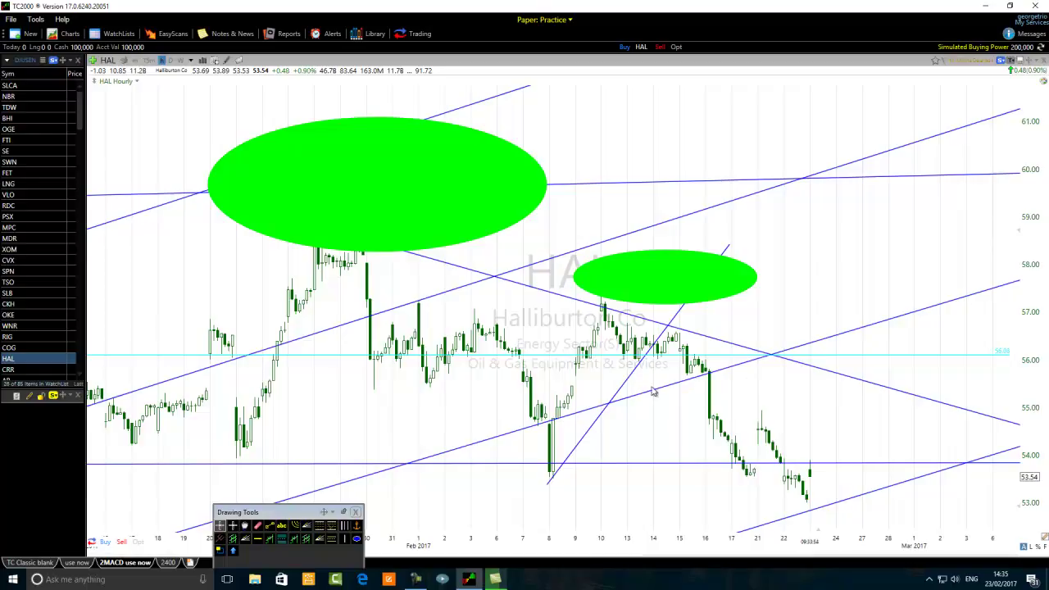
pyautogui.click(270, 526)
pyautogui.moveTo(692, 378); pyautogui.dragTo(715, 337)
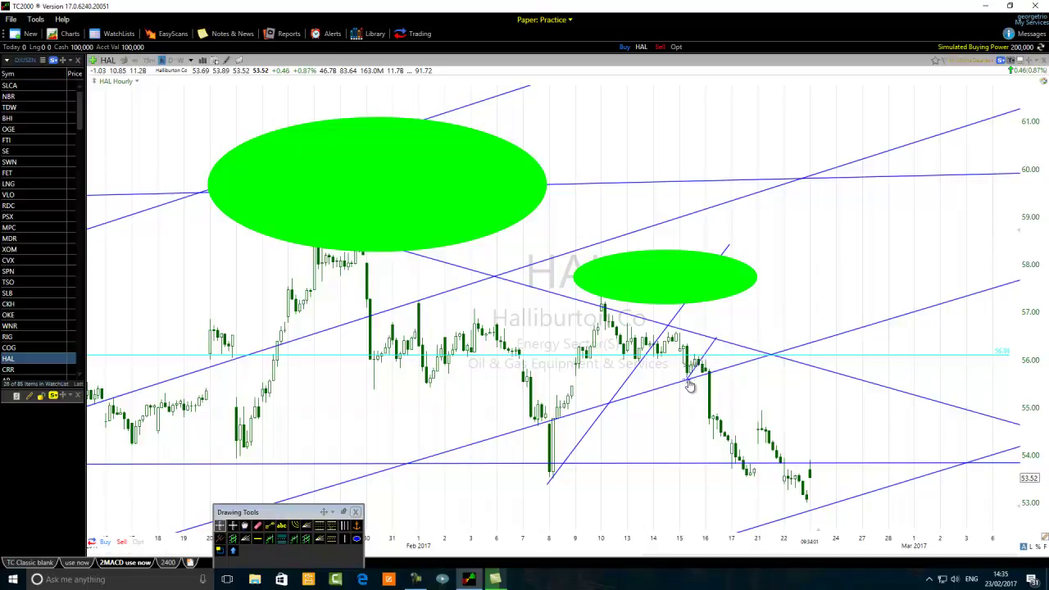
# Return to the daily timeframe and examine where the latest low meets the parallel channel line.
pyautogui.moveTo(695, 371)
pyautogui.click(190, 62)
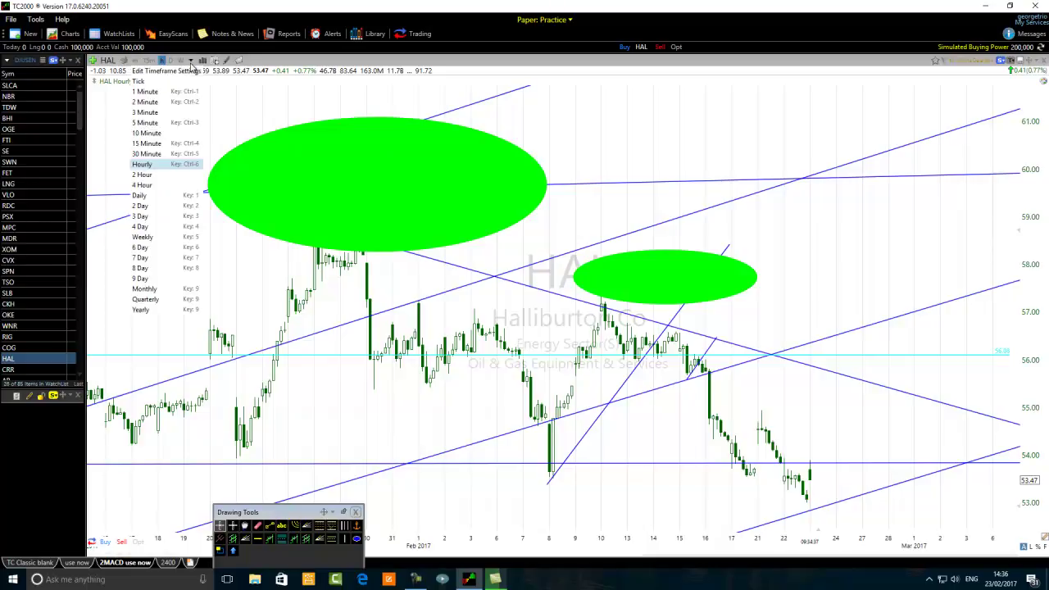
pyautogui.click(139, 196)
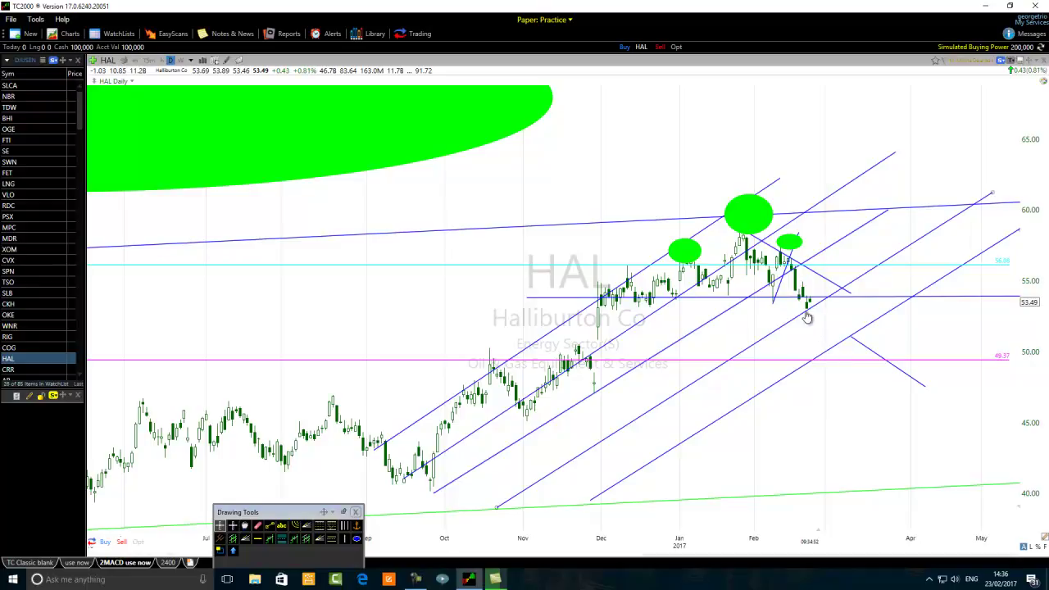
pyautogui.moveTo(807, 318)
pyautogui.click(804, 315)
pyautogui.moveTo(810, 315)
pyautogui.click(729, 412)
# Switch to the 5 Minute timeframe to view the latest session and check today's date in the system calendar.
pyautogui.click(191, 61)
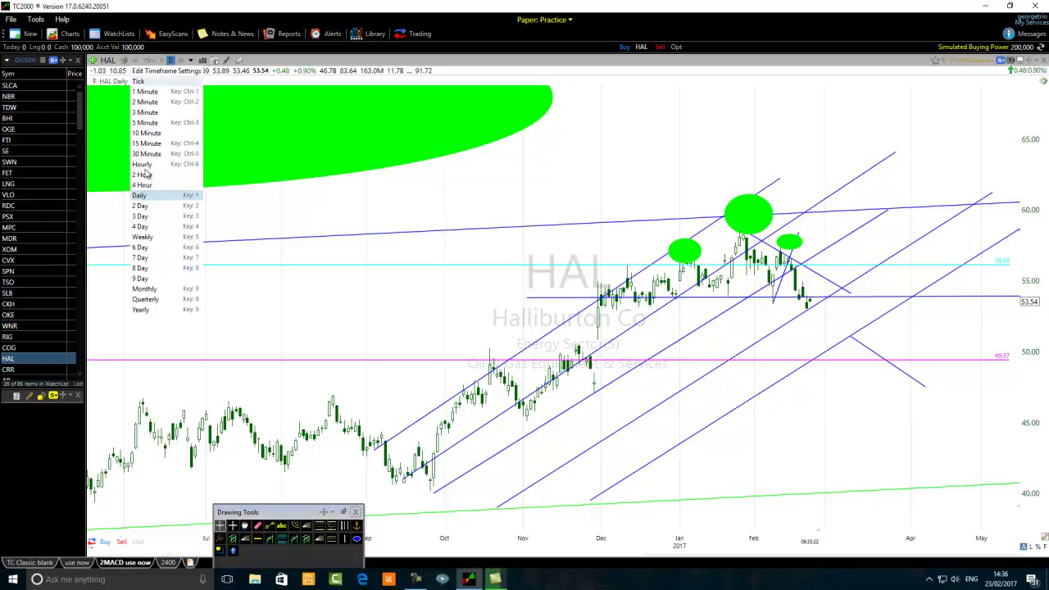
pyautogui.click(145, 122)
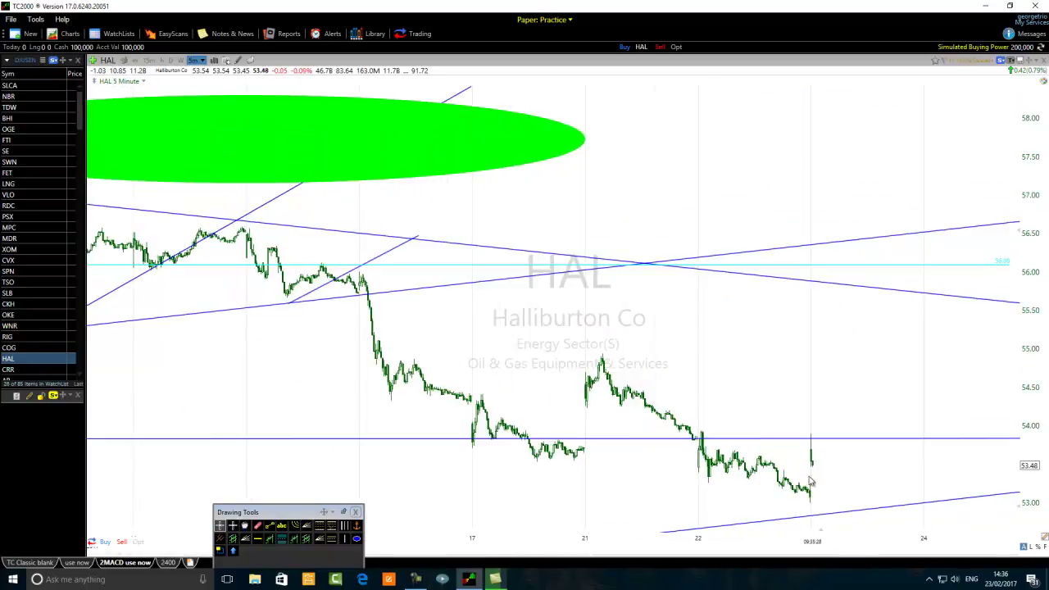
pyautogui.click(1004, 582)
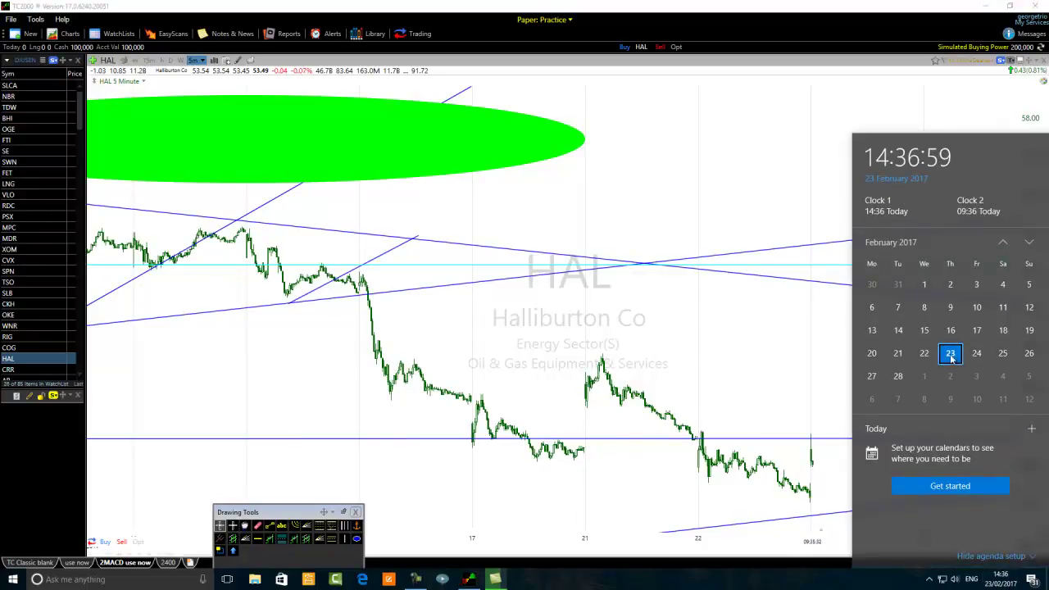
pyautogui.click(732, 304)
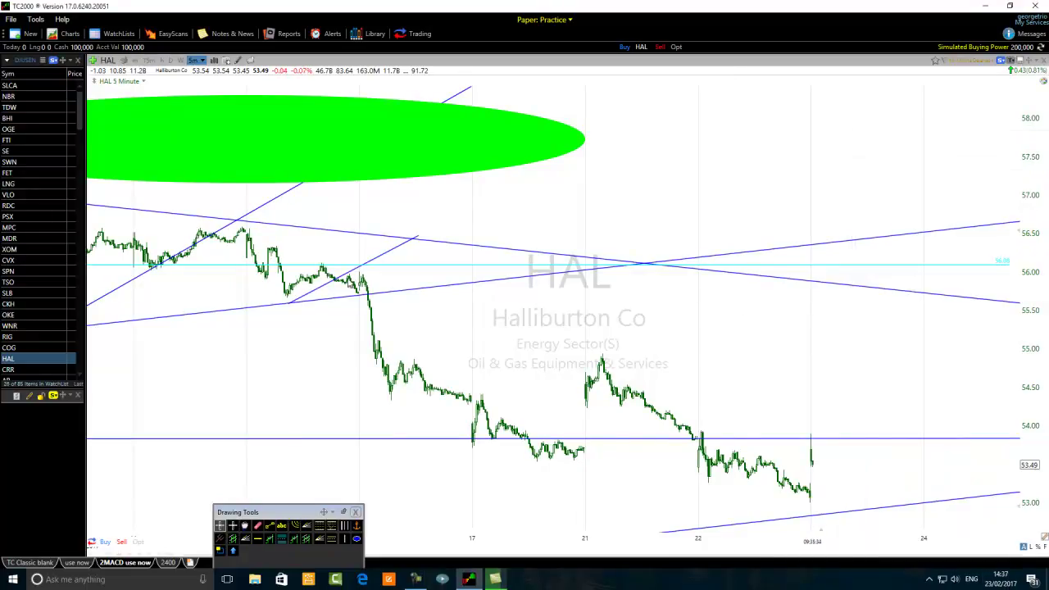
# Switch back to the daily timeframe and inspect the details of the parallel trend line under the latest price.
pyautogui.click(197, 61)
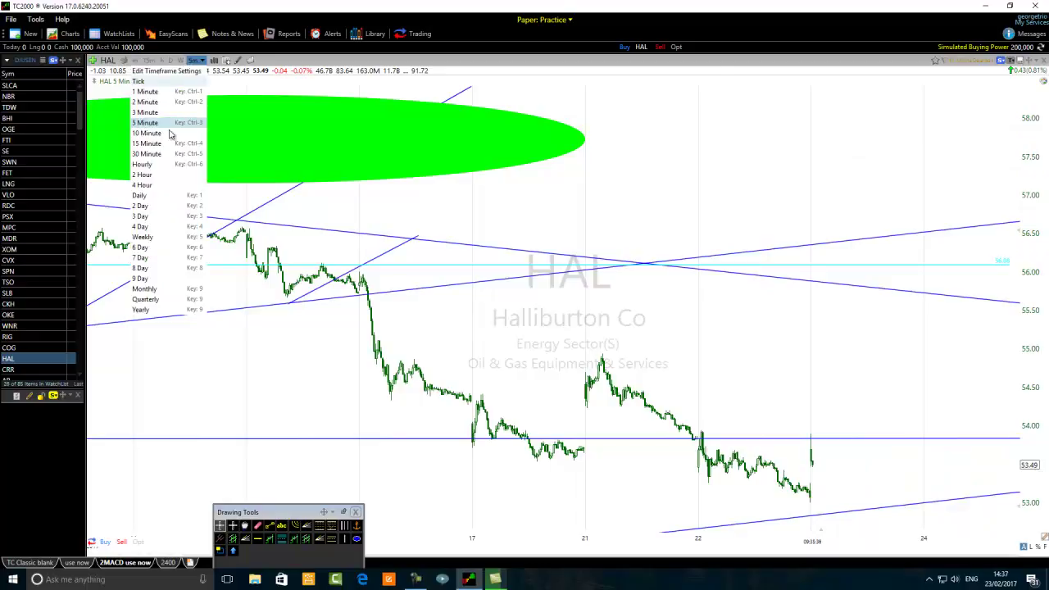
pyautogui.click(147, 197)
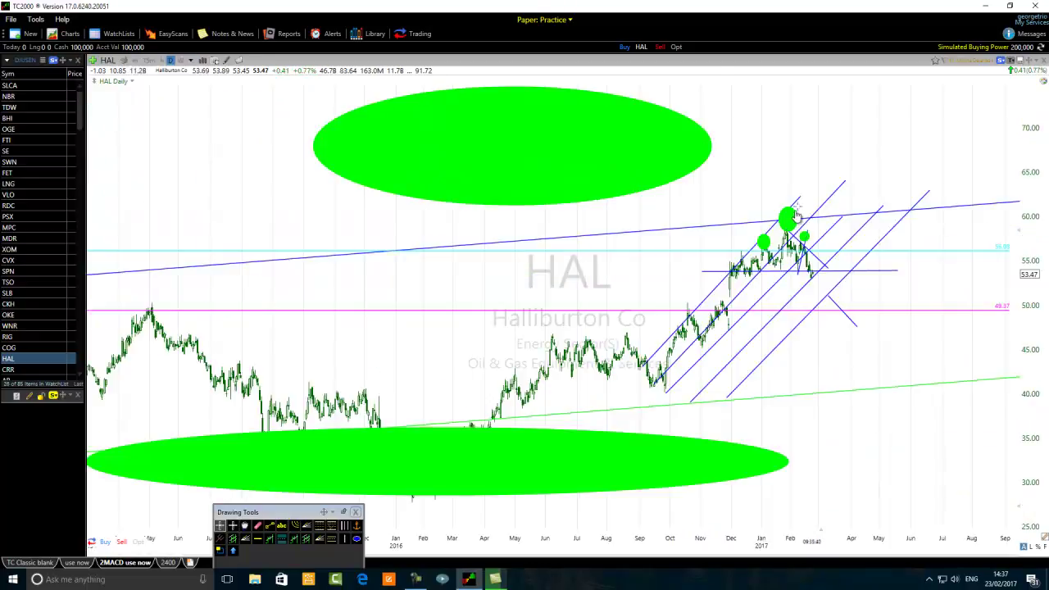
pyautogui.moveTo(812, 282)
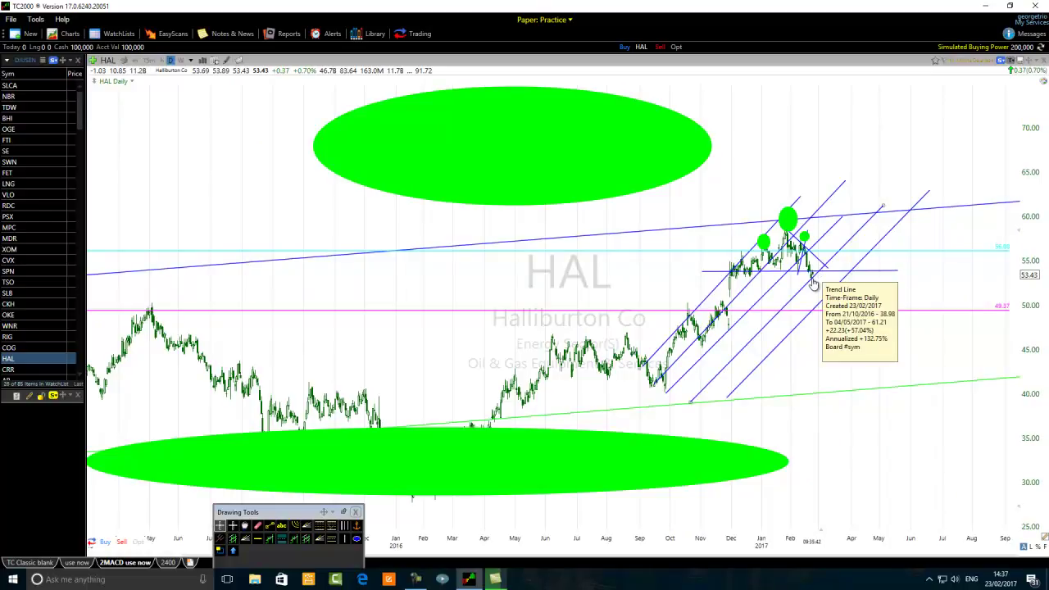